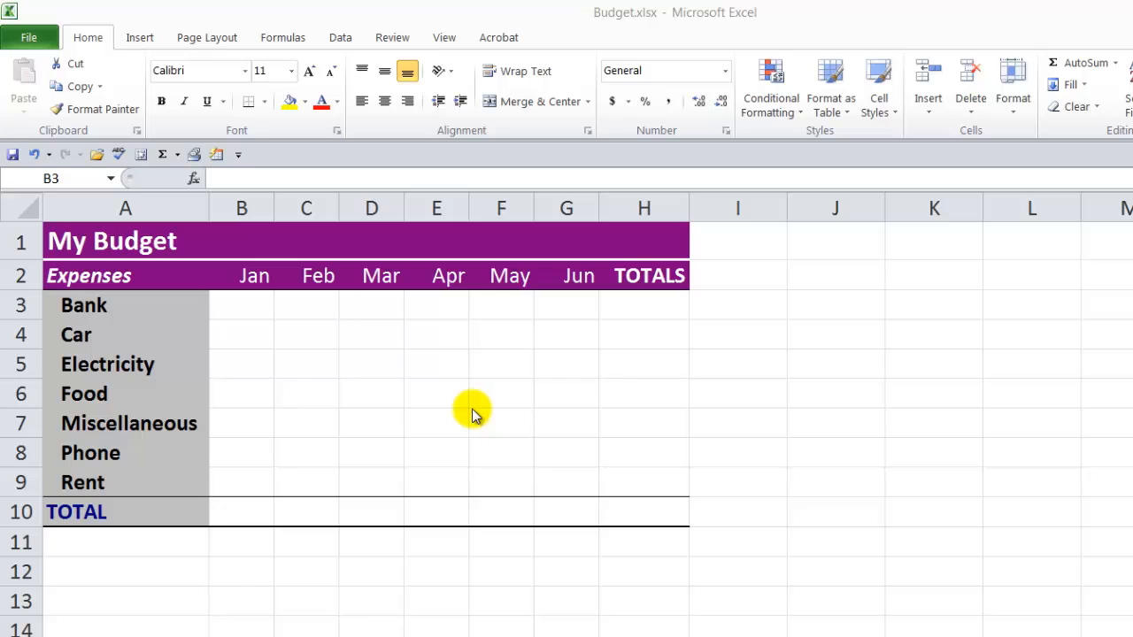
Step: Enter the January amounts for Bank through Rent: 30, 60, 50, 50, 40, 60 and 50
click(244, 305)
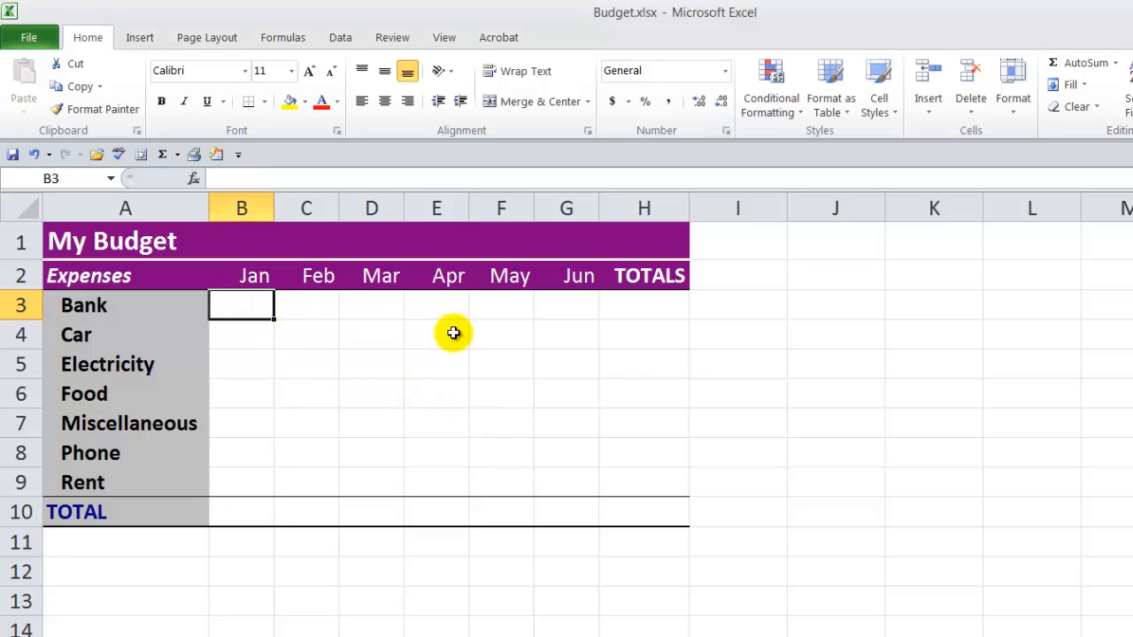
text(30)
key(Return)
text(60)
key(Return)
text(5)
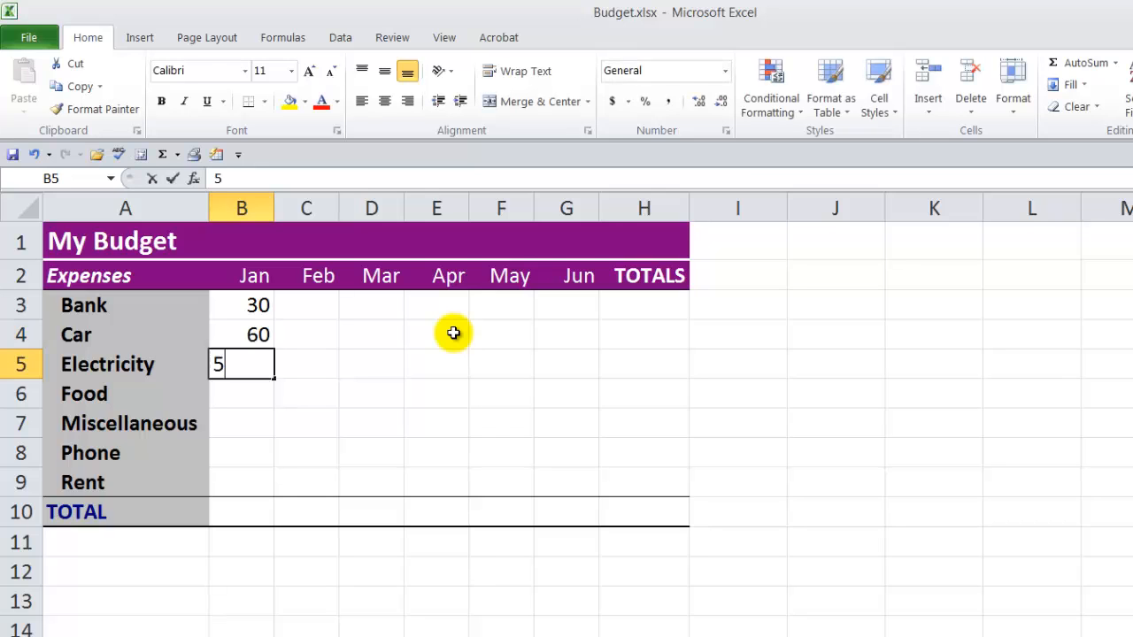
text(0)
key(Return)
text(50)
key(Return)
text(40)
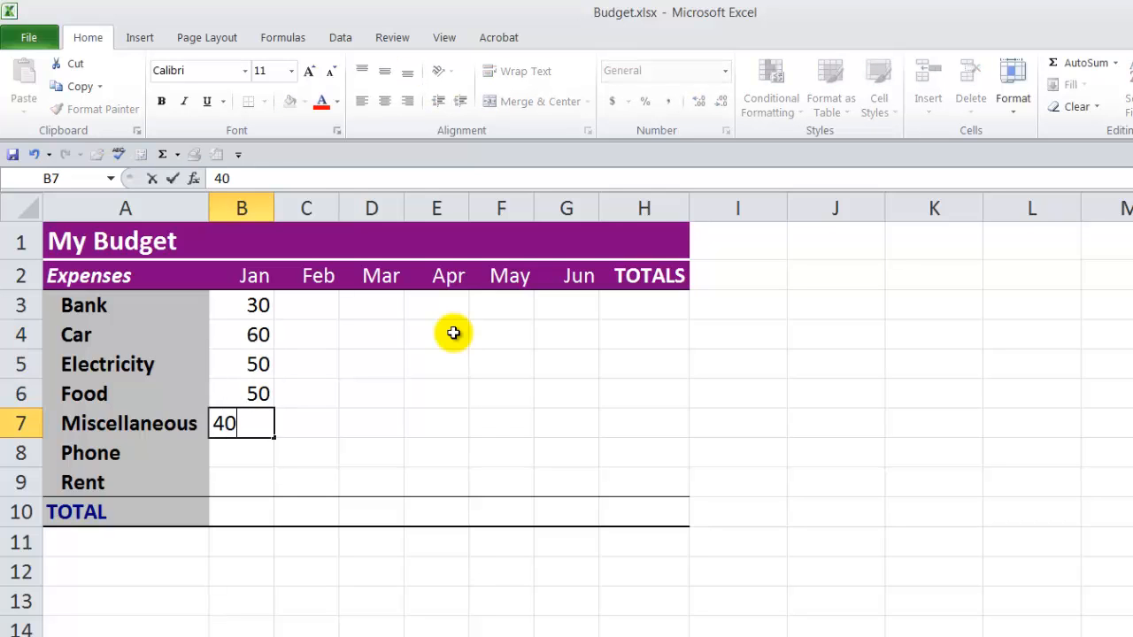
key(Return)
text(60)
key(Return)
text(50)
key(Return)
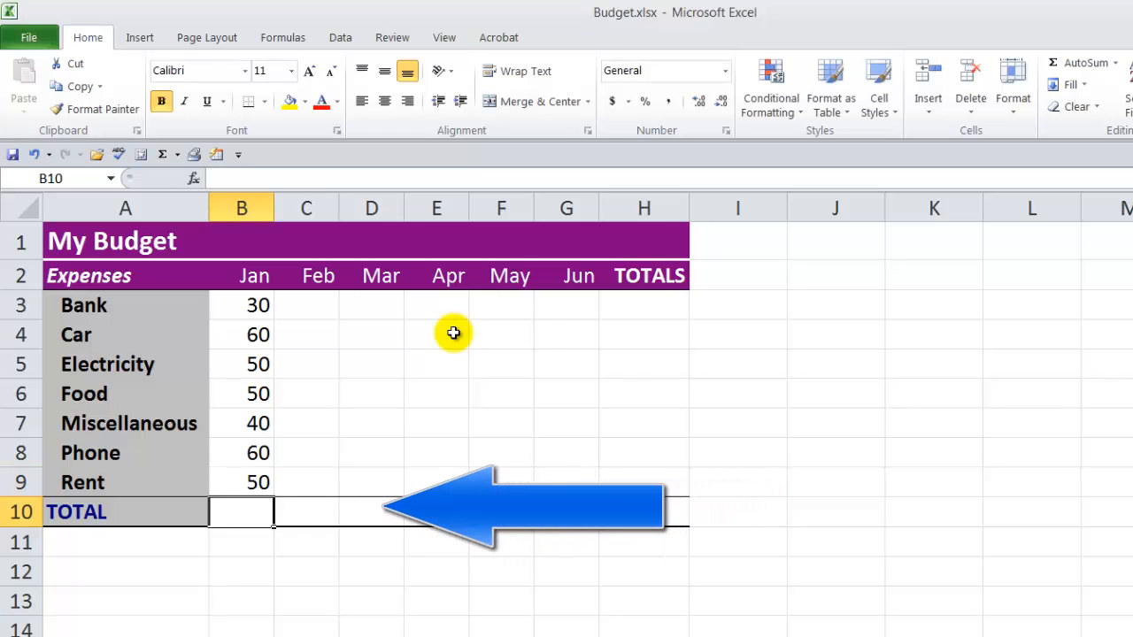
Step: Enter the February amounts for Bank through Rent: 20, 50, 30, 20, 10, 30 and 20
click(316, 311)
text(20)
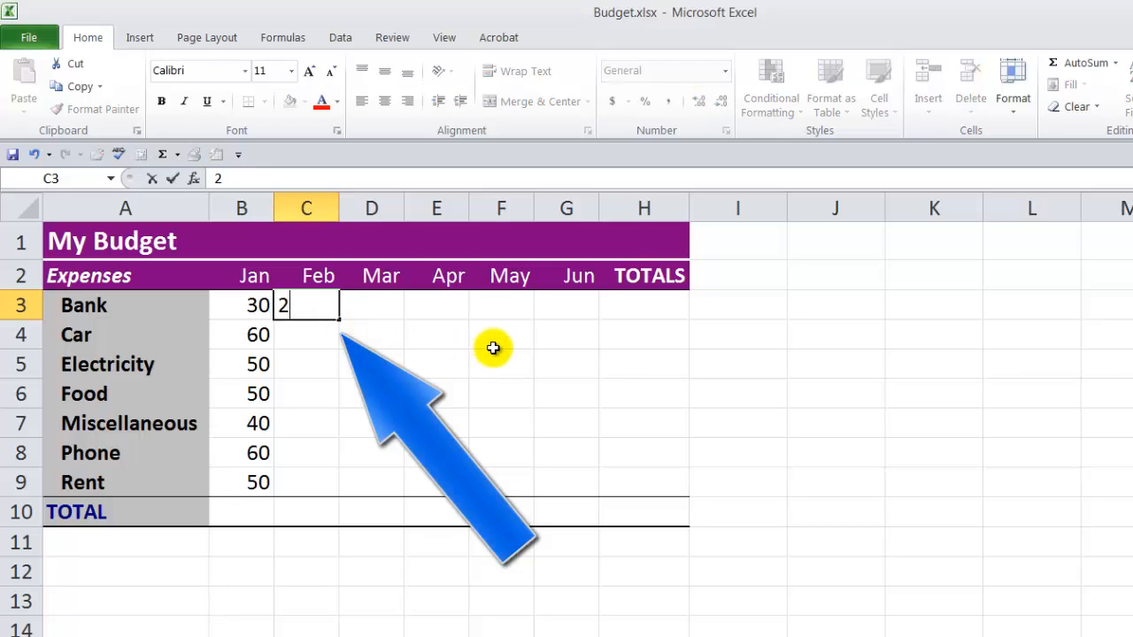
key(Return)
text(50)
key(Return)
text(30)
key(Return)
text(20)
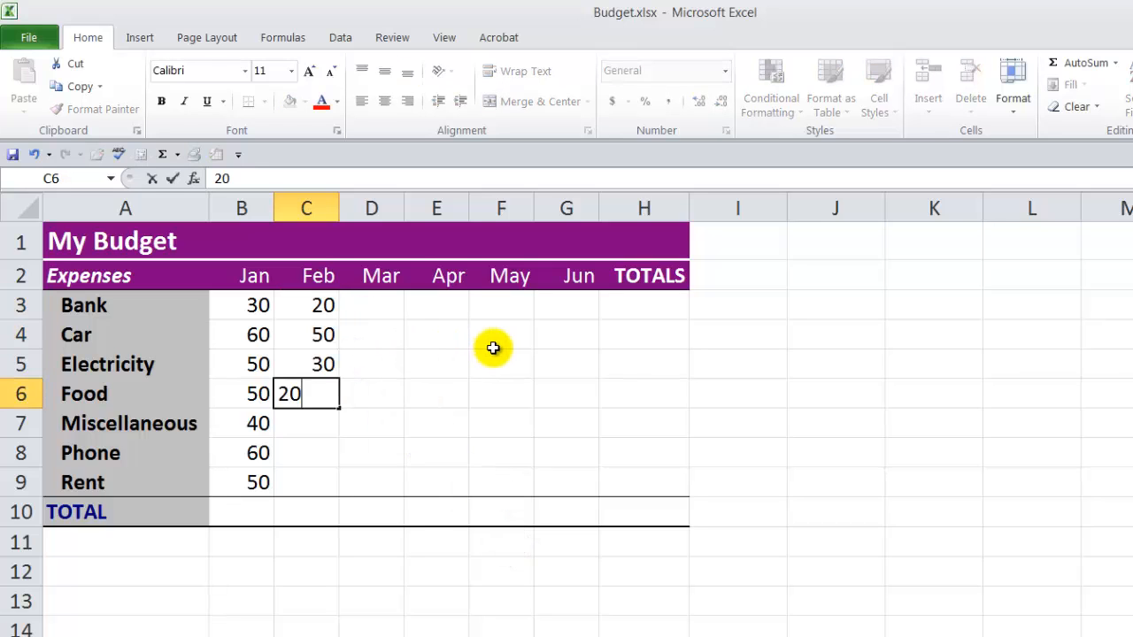
key(Return)
text(10)
key(Return)
text(30)
key(Return)
text(20)
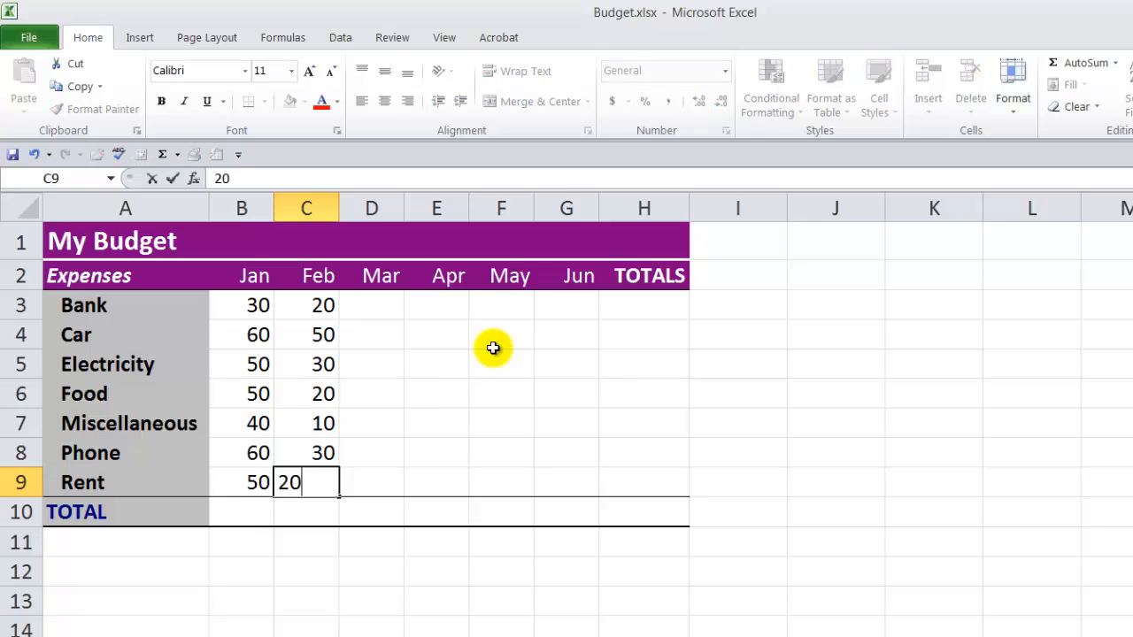
key(Return)
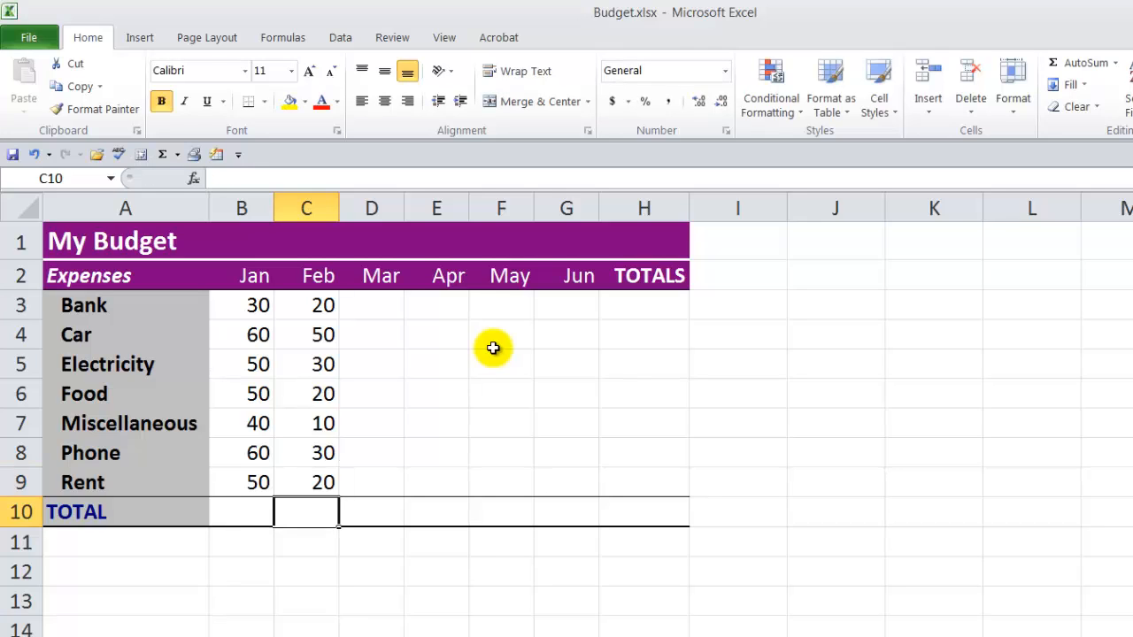
Step: Enter the March amounts for Bank through Rent: 50, 40, 30, 20, 60, 20 and 30
key(Right)
key(Up)
key(Up)
key(Up)
key(Up)
key(Up)
key(Up)
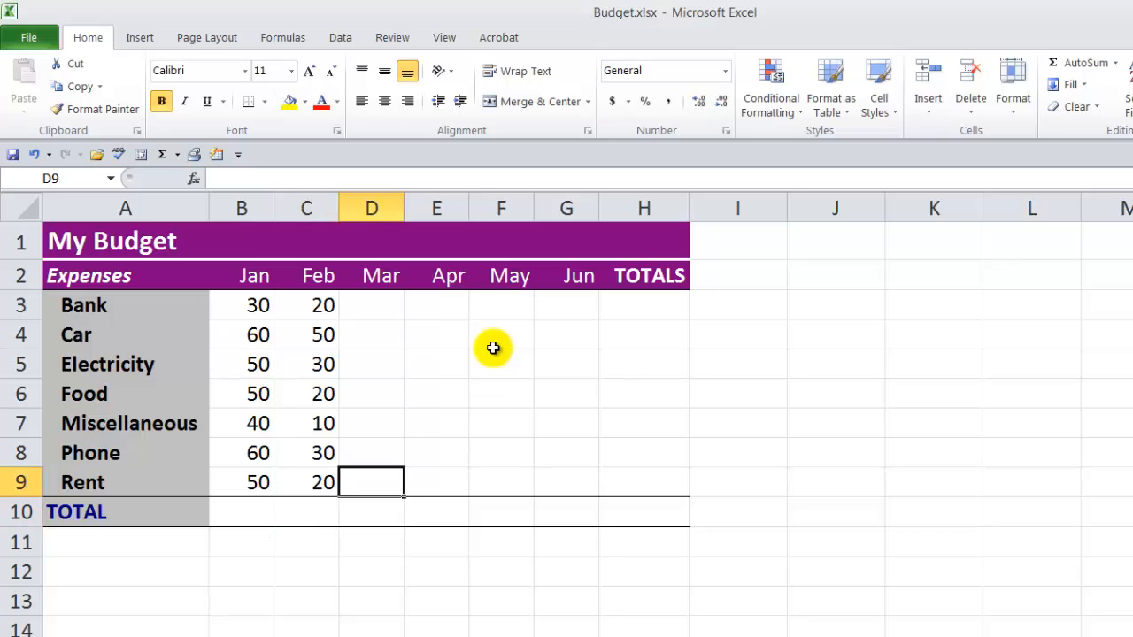
key(Up)
text(50)
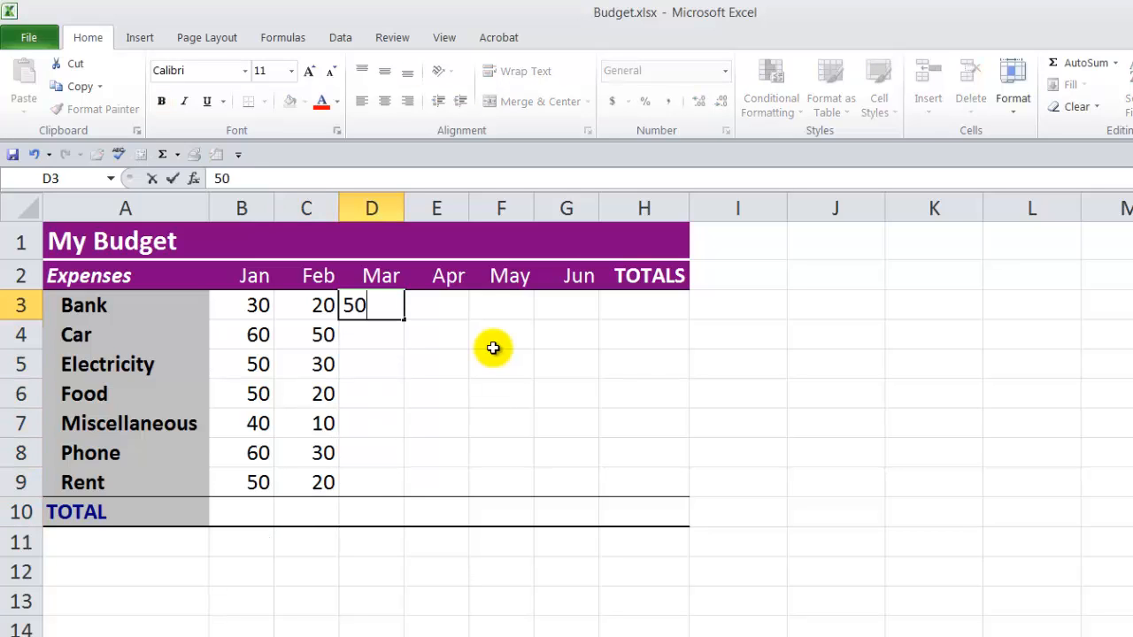
key(Return)
text(40)
key(Return)
text(30)
key(Return)
text(20)
key(Return)
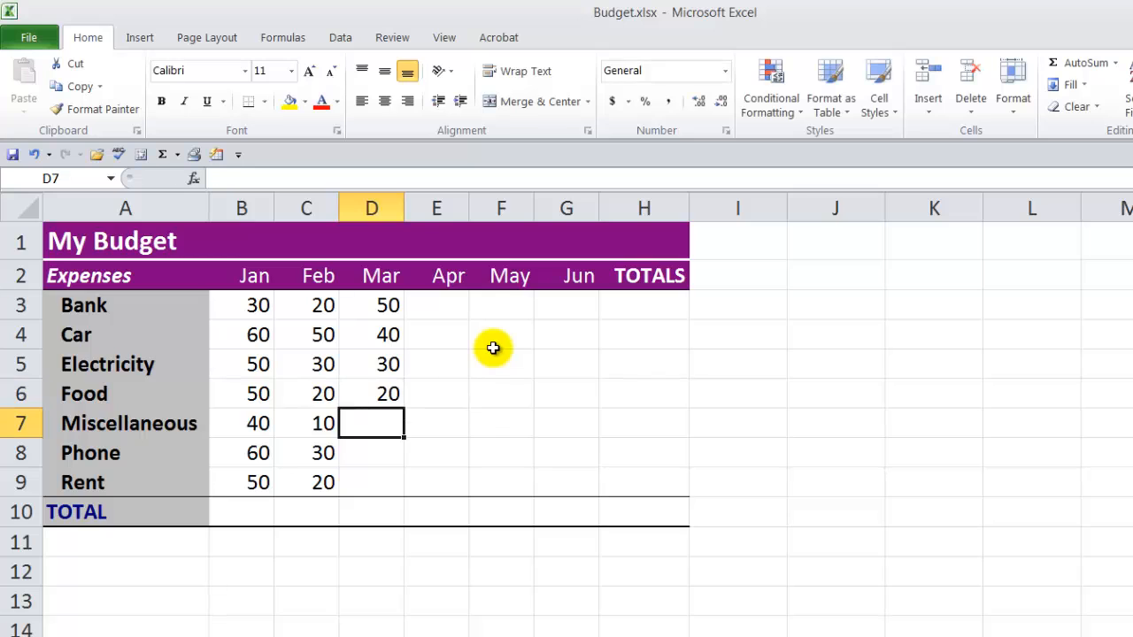
text(60)
key(Return)
text(20)
key(Return)
text(30)
key(Return)
Step: Continue the March column past Rent, entering 20, 30, 20, 20 and 10 in cells D10 to D14
text(20)
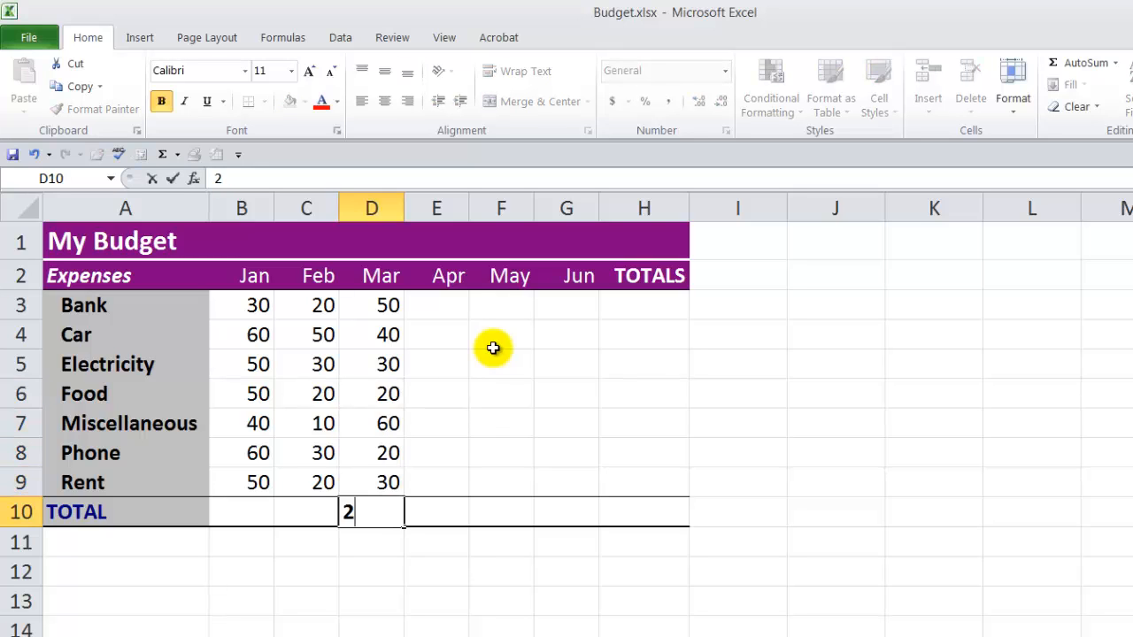
key(Return)
text(30)
key(Return)
text(20)
key(Return)
text(20)
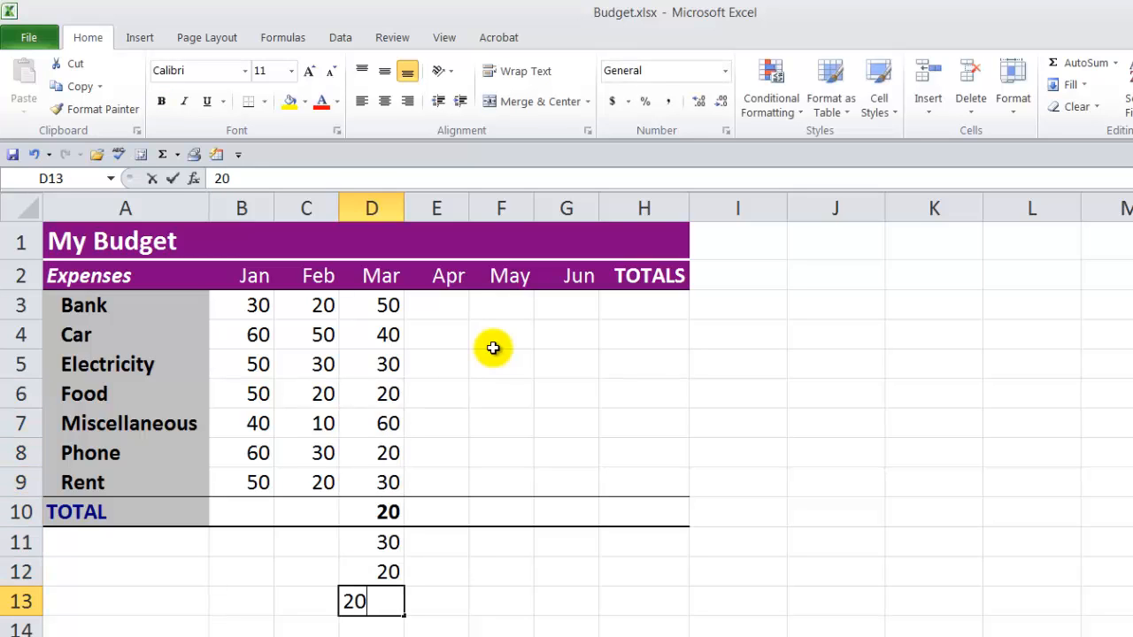
key(Return)
text(10)
key(Return)
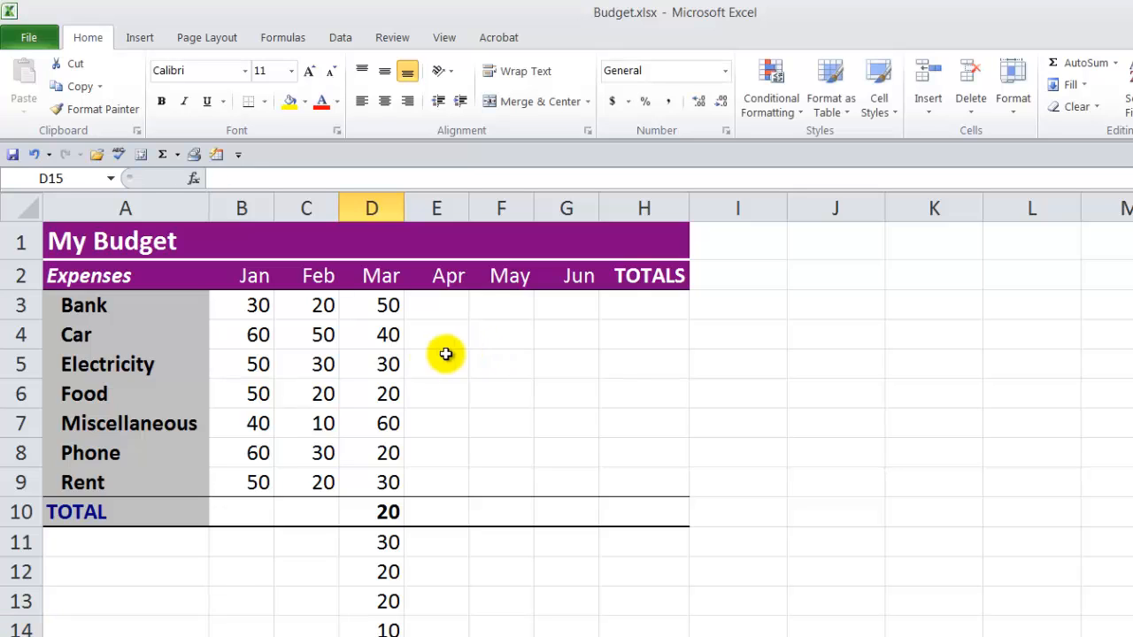
Step: Clear all the amounts in the range B3:H14
drag(241, 306, 651, 626)
key(Delete)
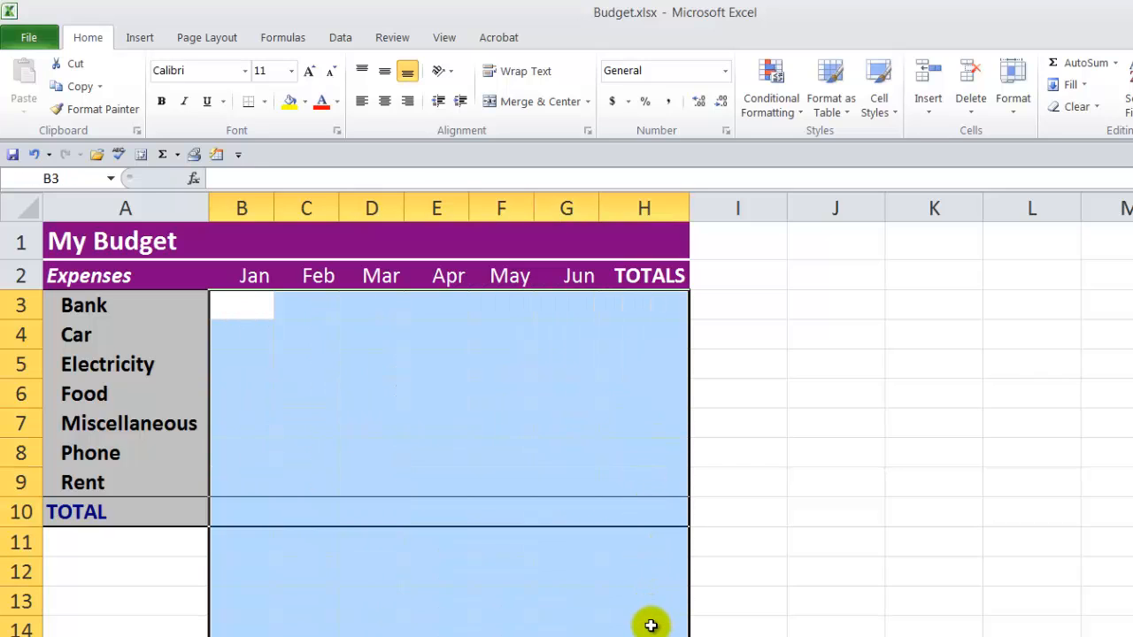
click(523, 481)
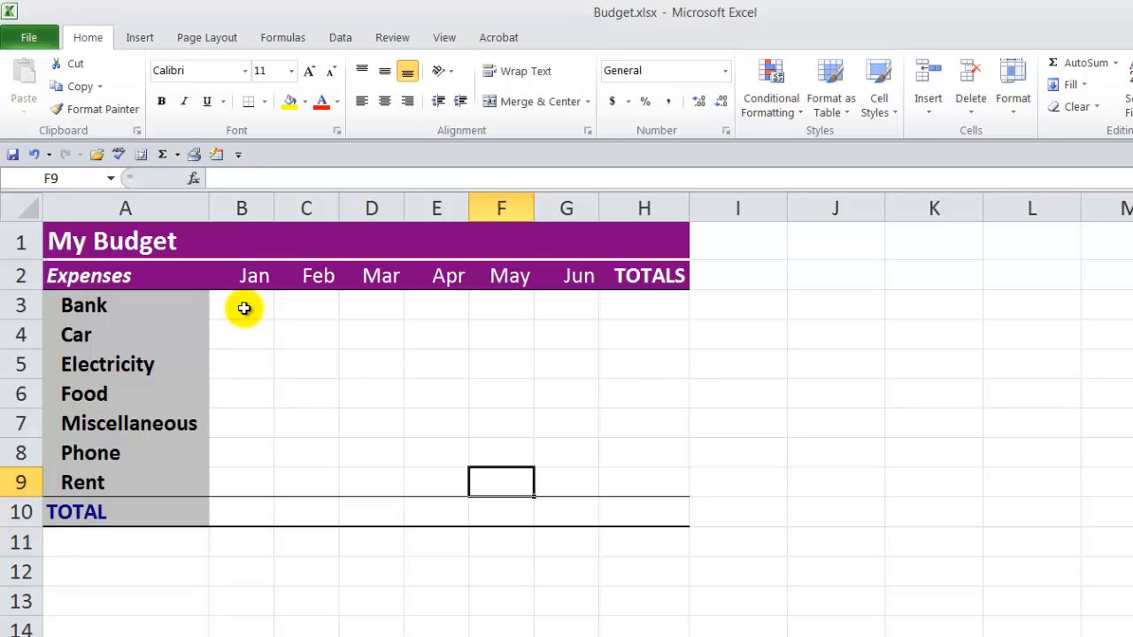
Step: Select the range B3:G9 and fill the January column with 30, 50, 60, 50, 40, 60 and 50
mouse_move(245, 308)
mouse_down()
mouse_move(410, 354)
mouse_move(536, 367)
mouse_move(563, 480)
mouse_up()
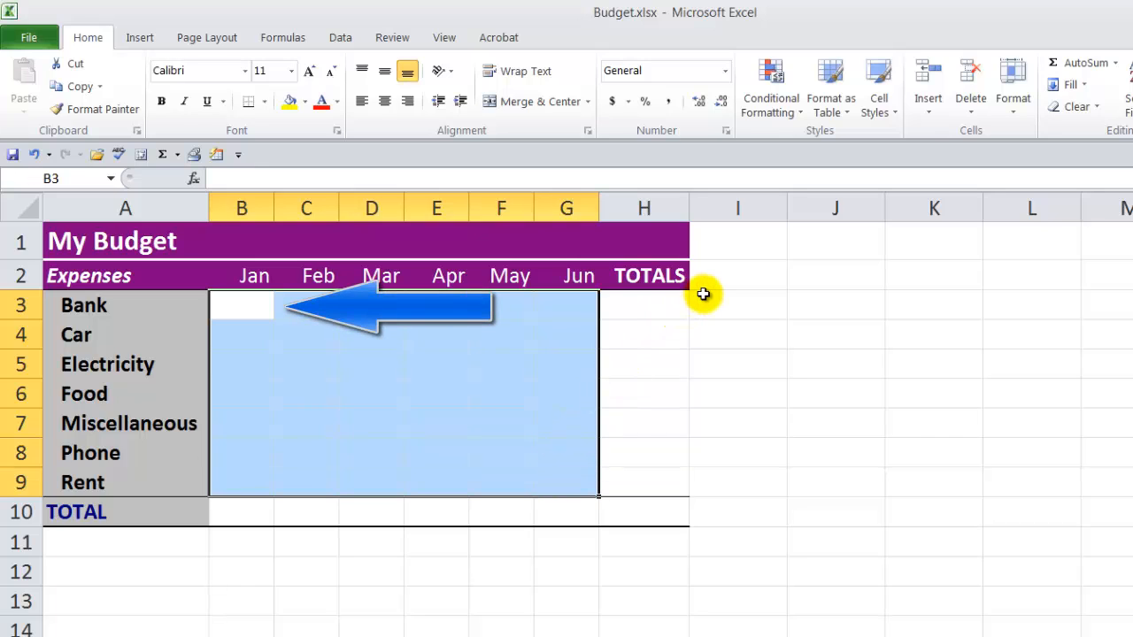
text(30)
key(Return)
text(50)
key(Return)
text(60)
key(Return)
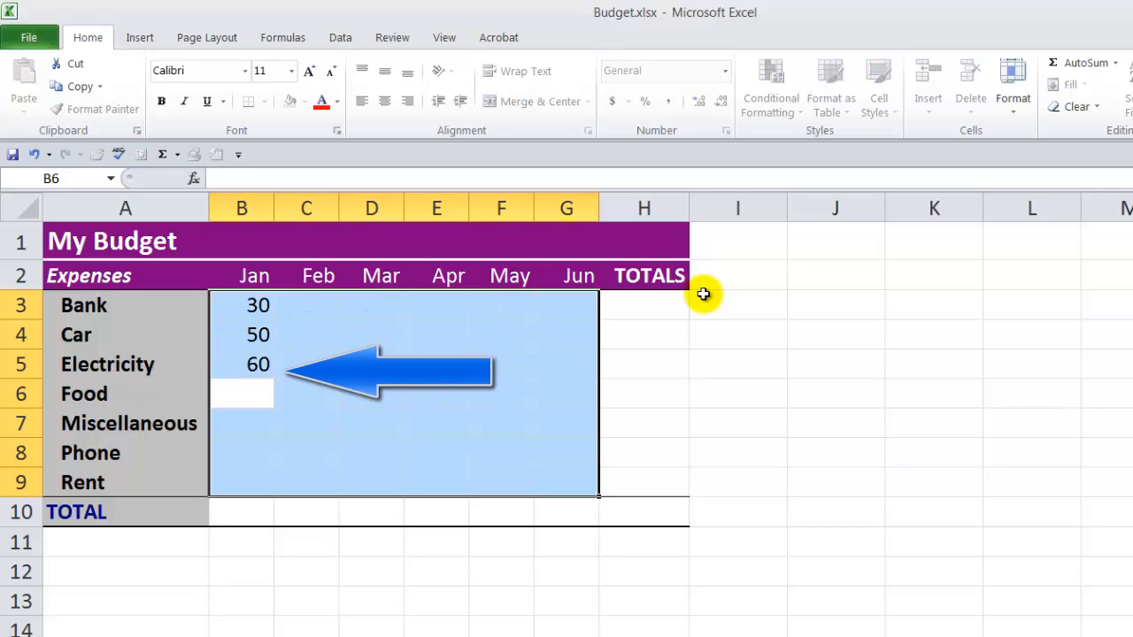
text(50)
key(Return)
text(40)
key(Return)
text(60)
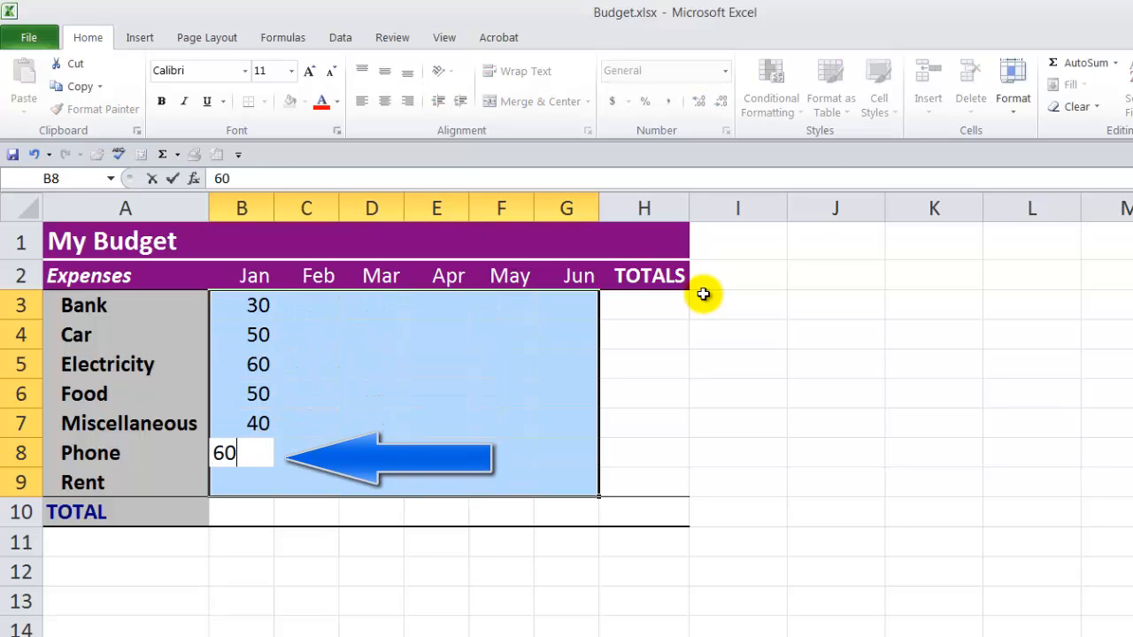
key(Return)
text(50)
key(Return)
Step: Fill the February column of the selected range with 20, 50, 40, 60, 50, 40 and 60
text(20)
key(Return)
text(50)
key(Return)
text(4)
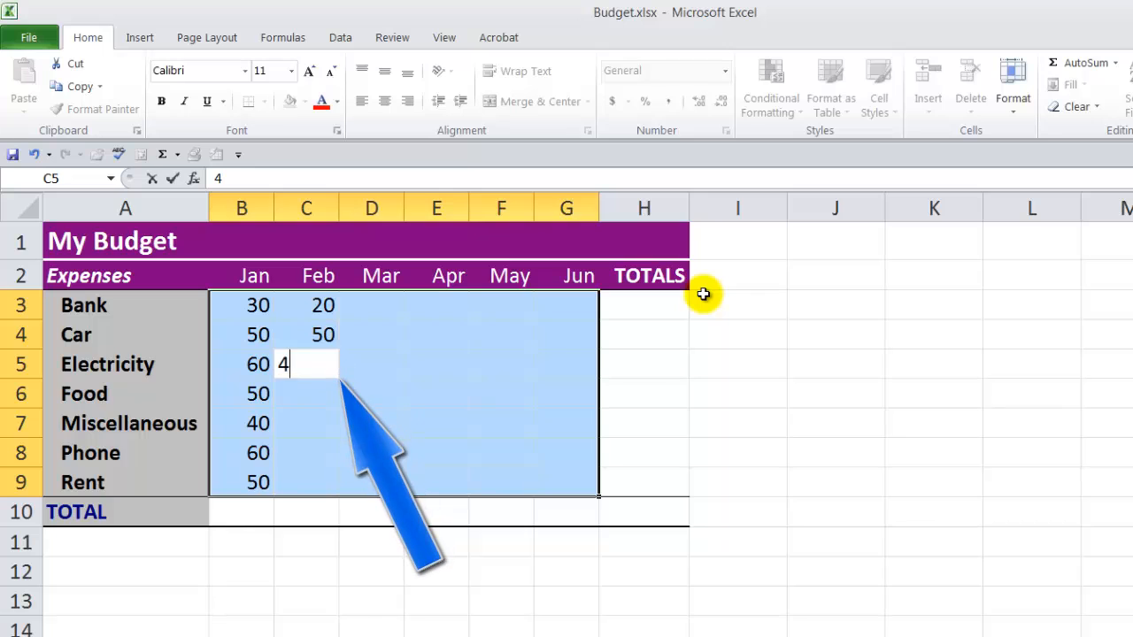
text(0)
key(Return)
text(60)
key(Return)
text(50)
key(Return)
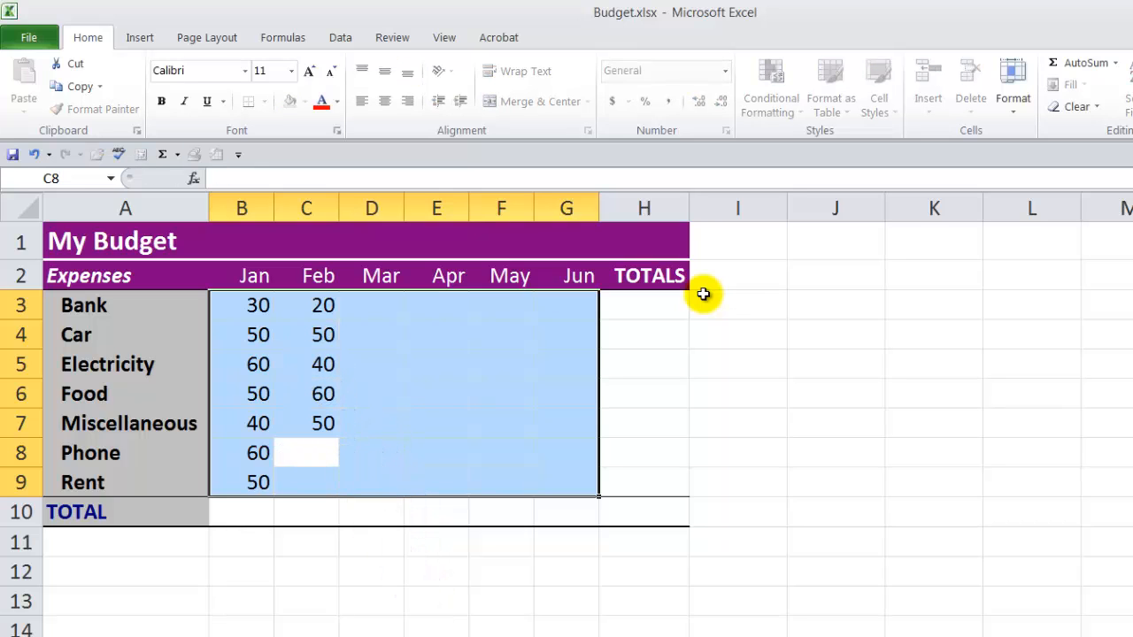
Step: Fill the March column of the selected range with 50, 40, 80, 60, 54, 56 and 50
text(40)
key(Return)
text(60)
key(Return)
text(50)
key(Return)
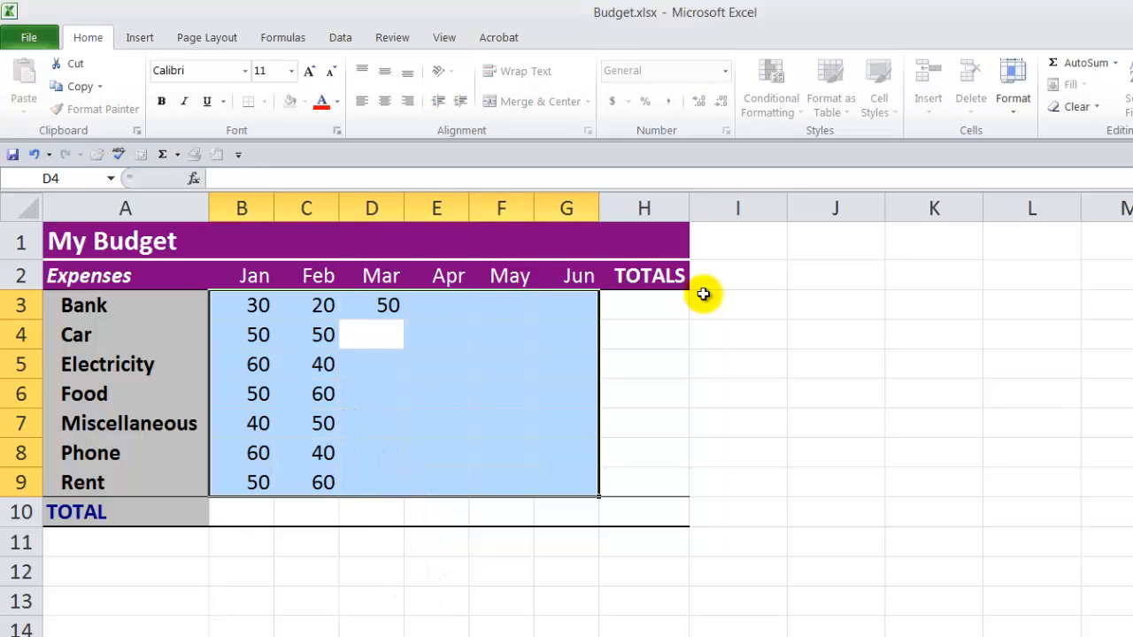
text(40)
key(Return)
text(80)
key(Return)
text(60)
key(Return)
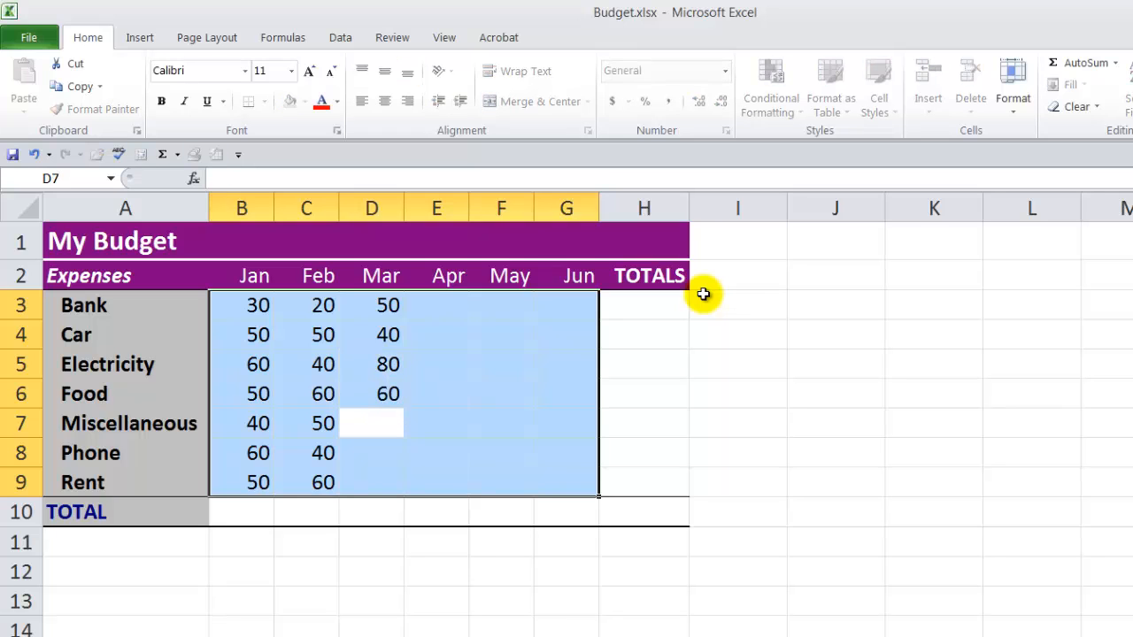
text(54)
key(Return)
text(56)
key(Return)
text(50)
key(Return)
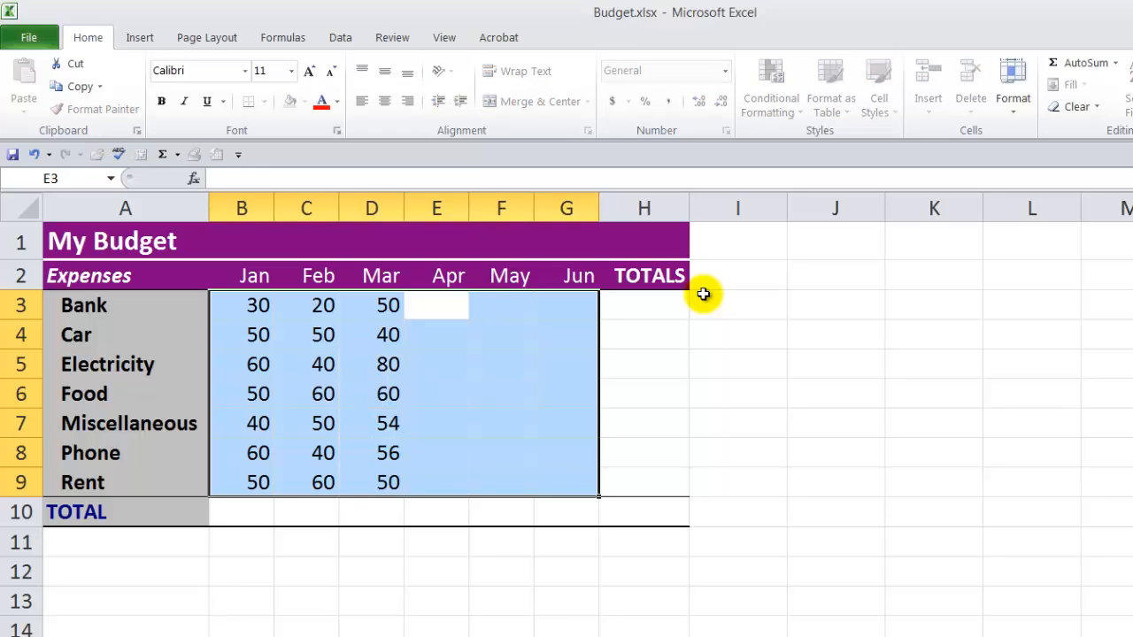
Step: Fill the April column of the selected range with 30, 20, 20, 30, 40, 30 and 20
text(30)
key(Return)
text(20)
key(Return)
text(20)
key(Return)
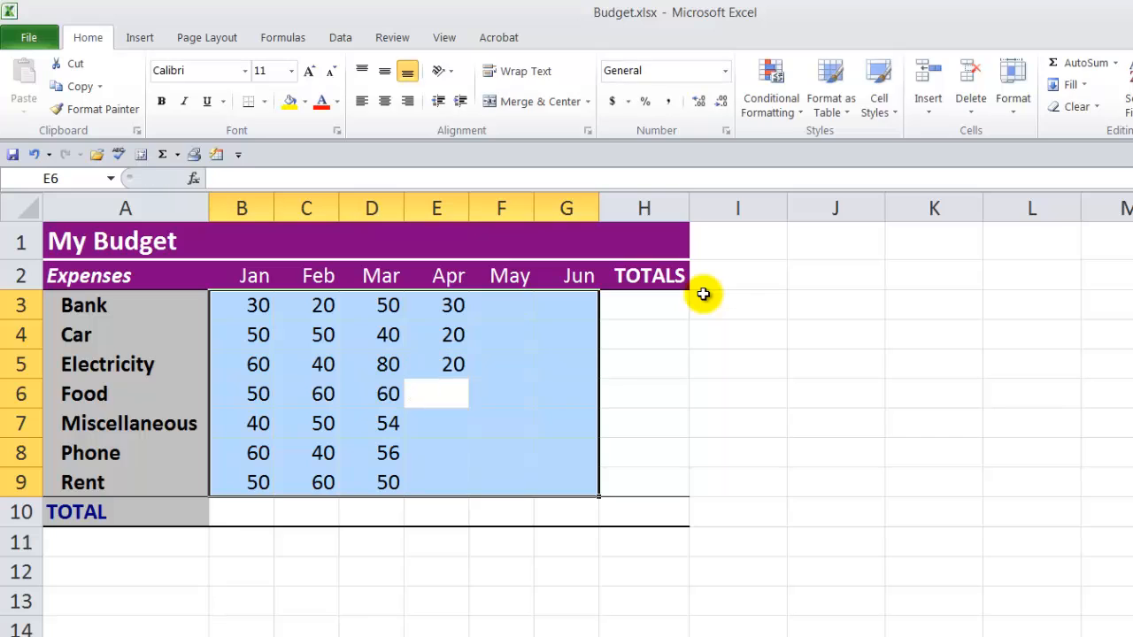
text(30)
key(Return)
text(40)
key(Return)
text(30)
key(Return)
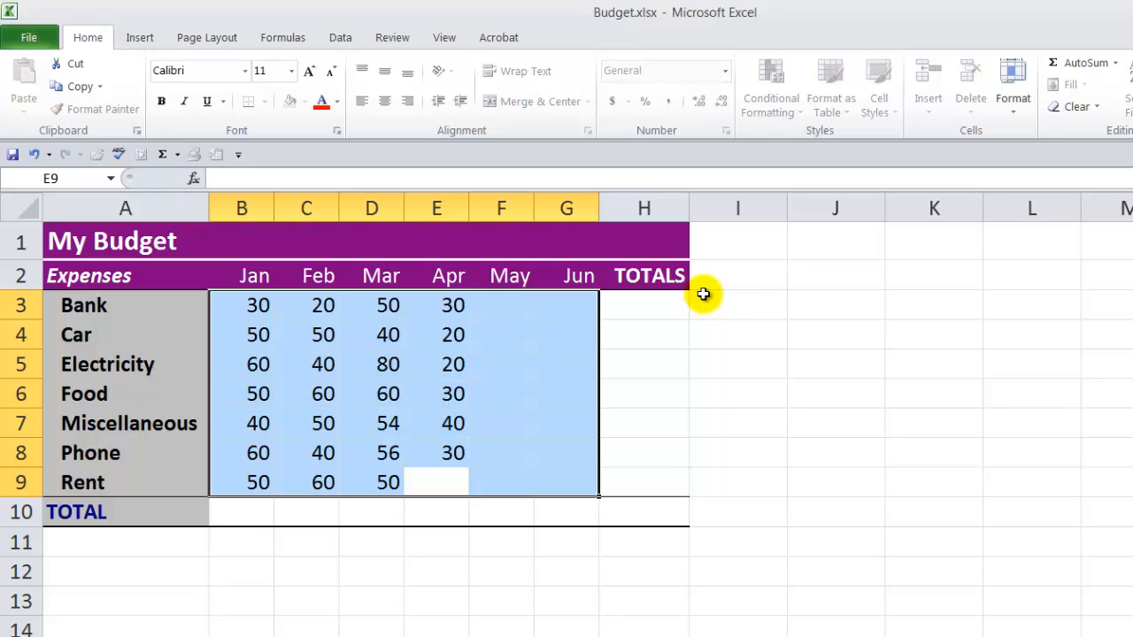
text(20)
key(Return)
Step: Fill the May column of the selected range with 60, 50, 60, 60, 60, 50 and 40
text(60)
key(Return)
text(50)
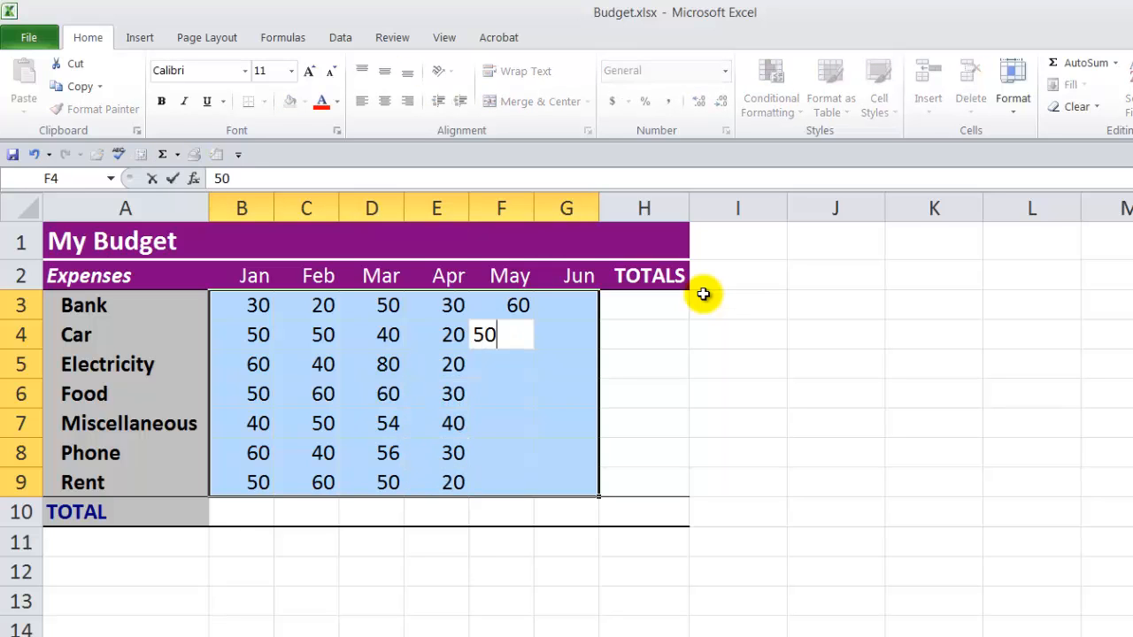
key(Return)
text(60)
key(Return)
text(60)
key(Return)
text(60)
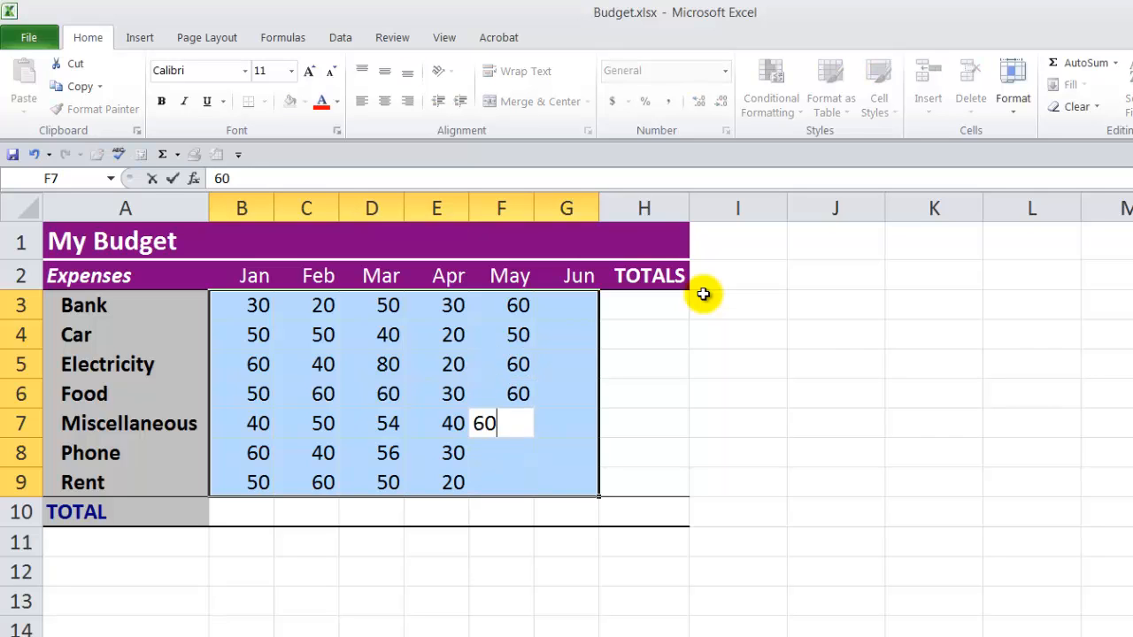
key(Return)
text(50)
key(Return)
text(40)
key(Return)
Step: Fill the June column of the selected range with 80, 90, 80, 60, 50, 50 and 40
text(80)
key(Return)
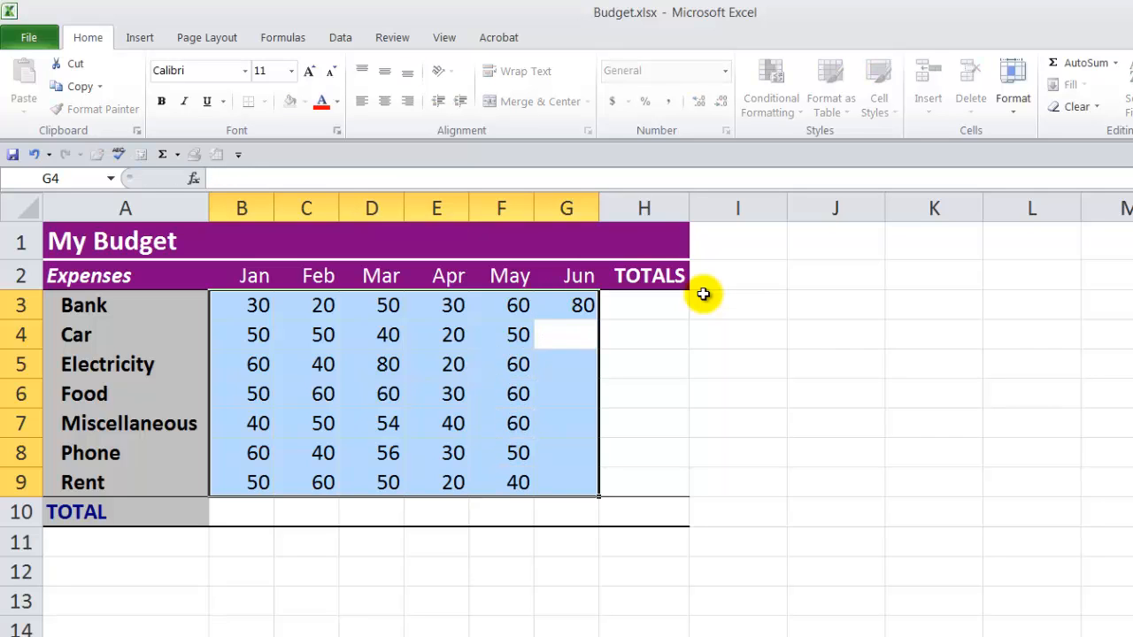
text(90)
key(Return)
text(80)
key(Return)
text(60)
key(Return)
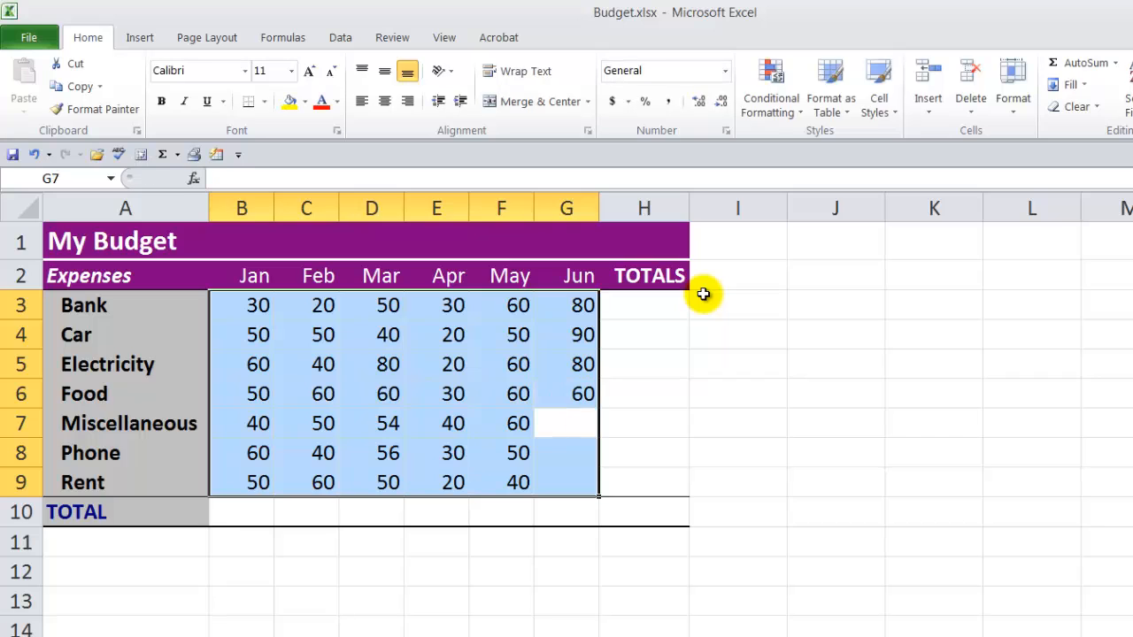
text(50)
key(Return)
text(50)
key(Return)
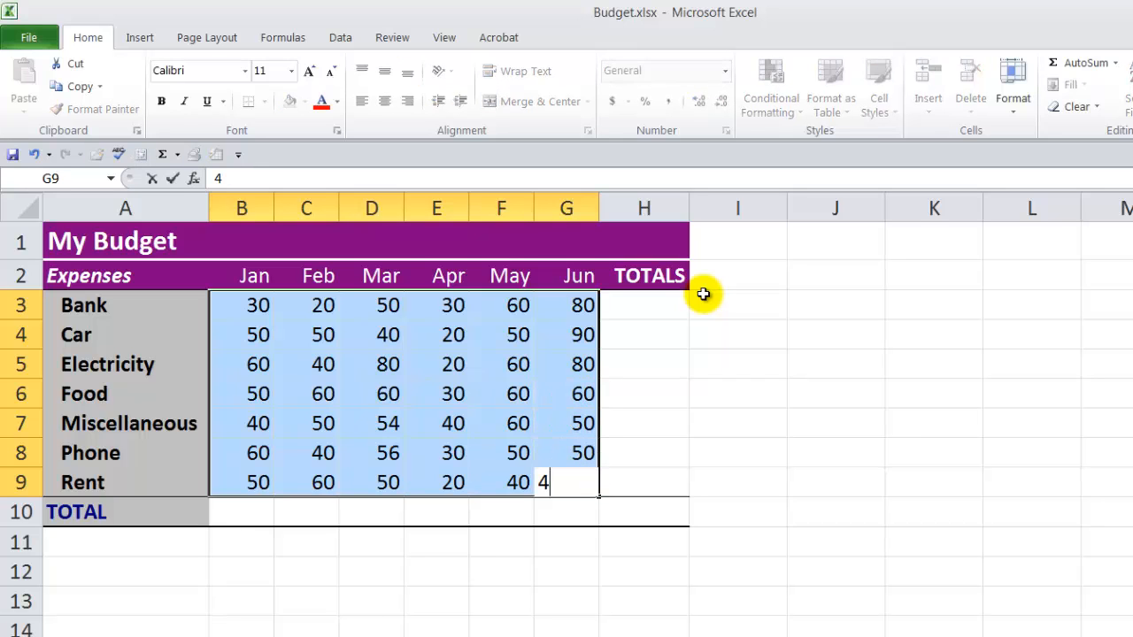
text(40)
key(Return)
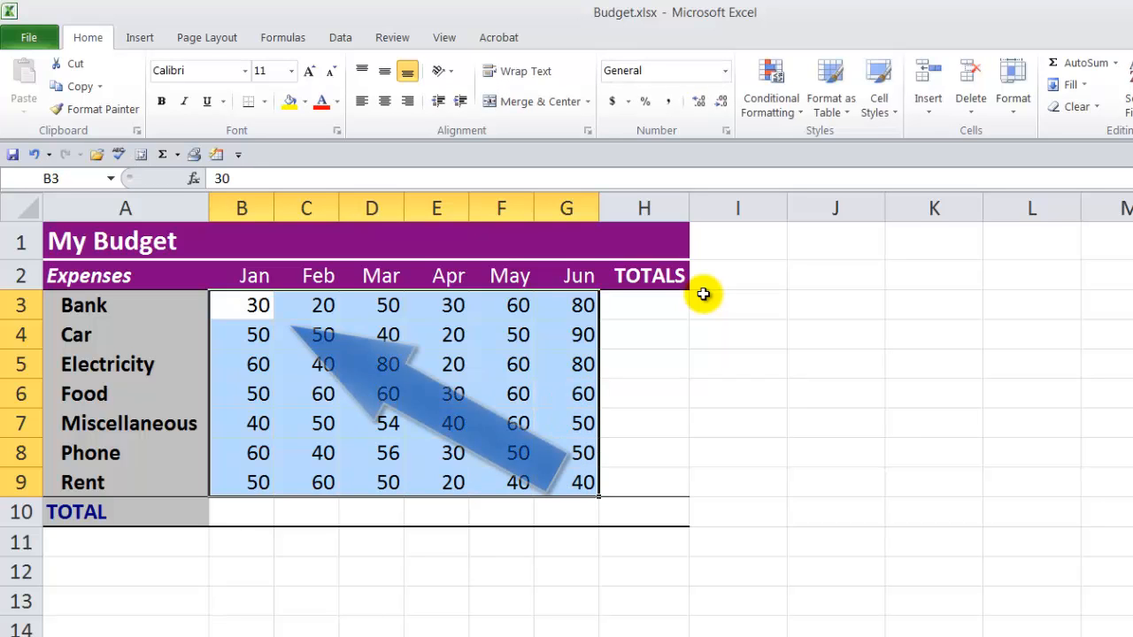
Step: Change the March Miscellaneous amount in cell D7 to 60, keeping the range B3:G9 selected
key(Return)
key(Return)
key(Return)
key(Return)
key(Return)
key(Return)
key(Return)
key(Return)
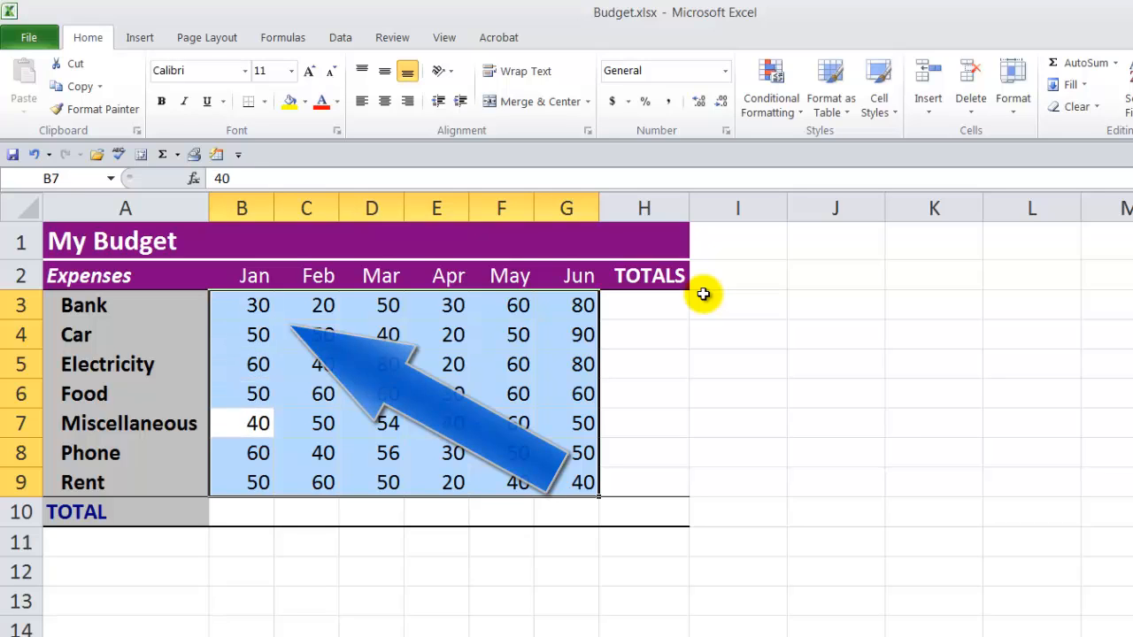
key(Return)
key(Return)
key(Return)
key(Return)
key(Return)
key(Return)
key(Return)
key(Return)
key(Return)
key(Return)
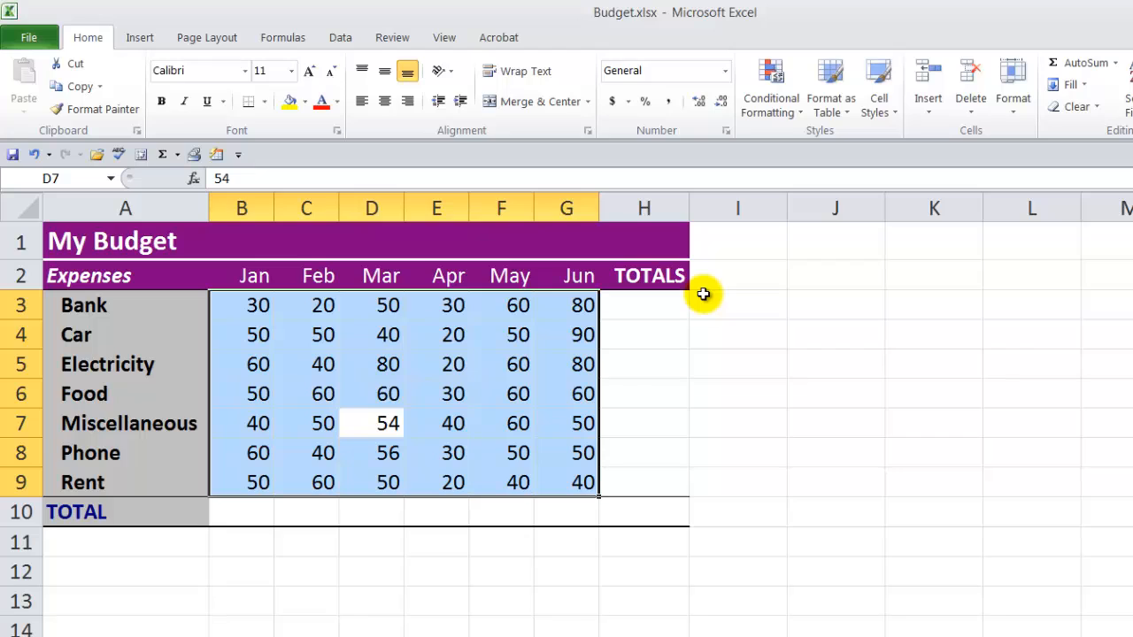
key(Escape)
key(Return)
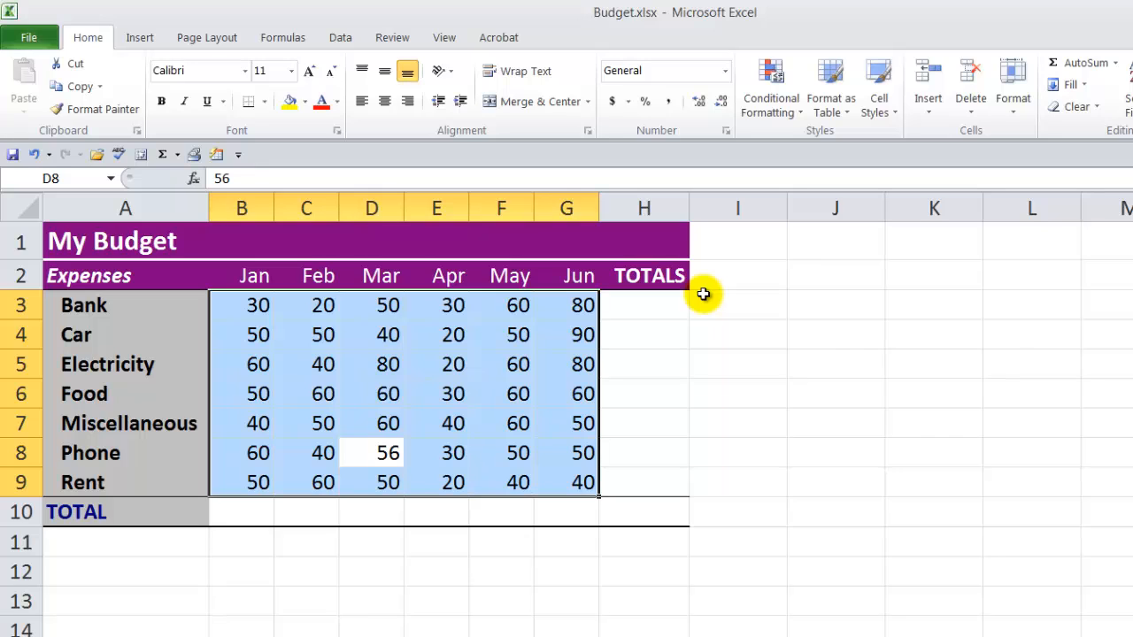
Step: Move the active cell backward through the selected range B3:G9 from D8 up to B3, and deselect the range
key(shift+Return)
key(shift+Return)
key(shift+Return)
key(shift+Return)
key(shift+Return)
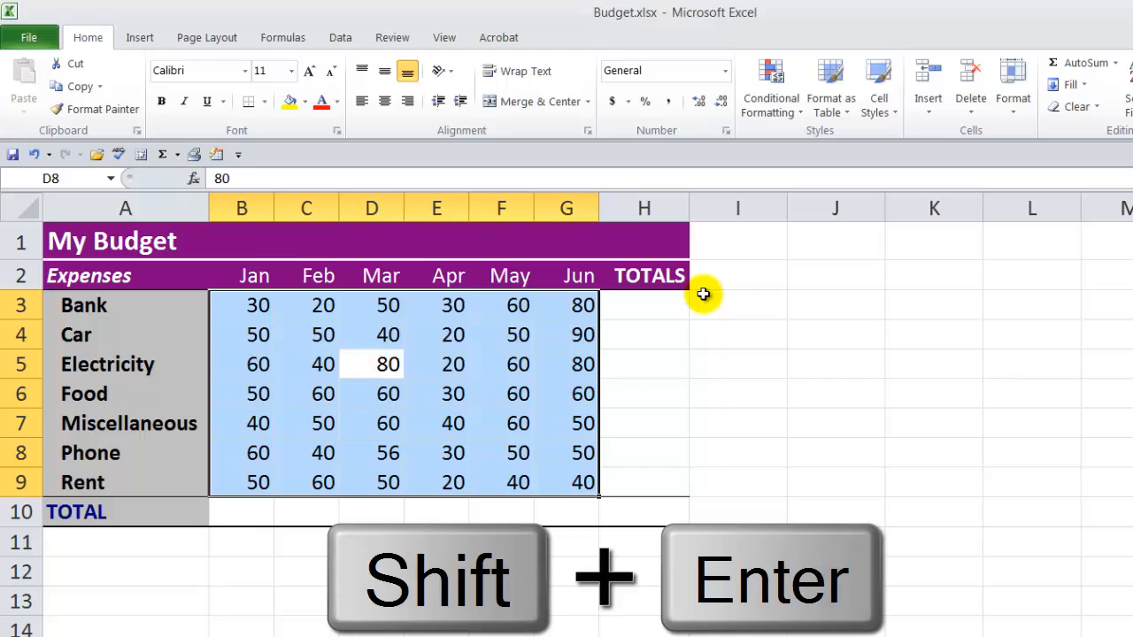
key(shift+Return)
key(shift+Return)
key(shift+Return)
key(shift+Return)
key(shift+Return)
key(shift+Return)
key(shift+Return)
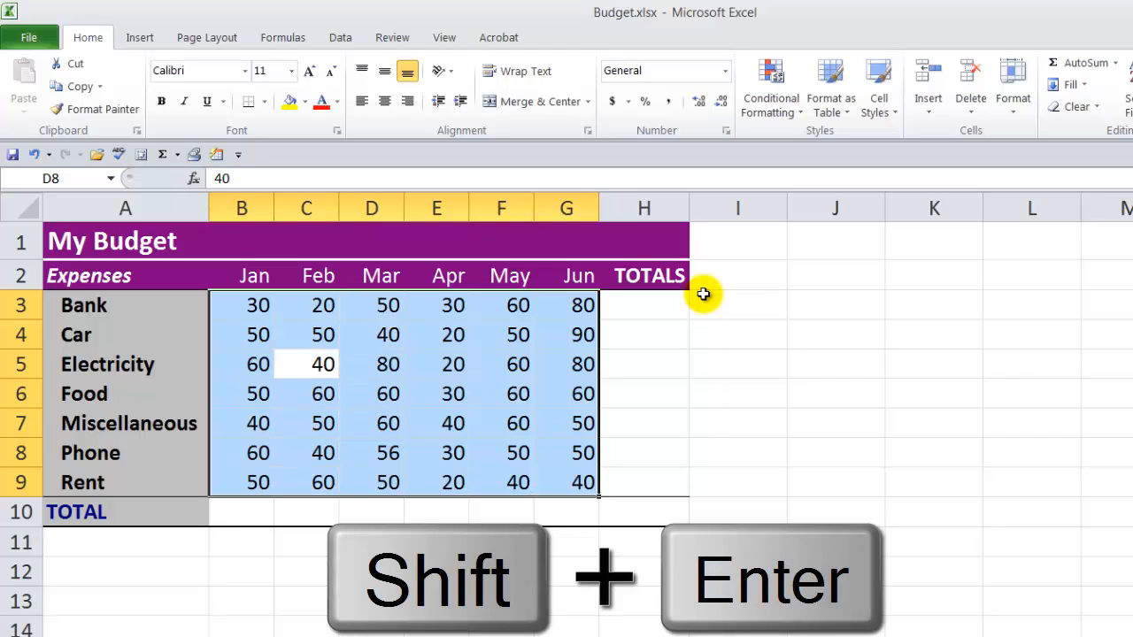
key(shift+Return)
key(shift+Return)
key(shift+Return)
key(shift+Return)
key(shift+Return)
key(shift+Return)
key(shift+Return)
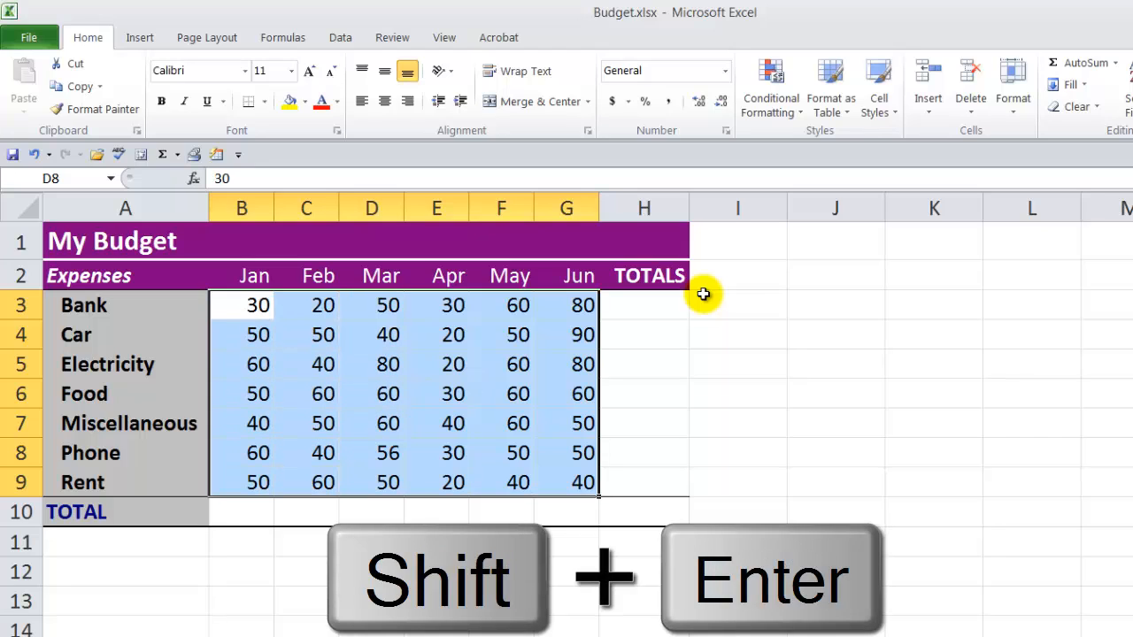
click(739, 241)
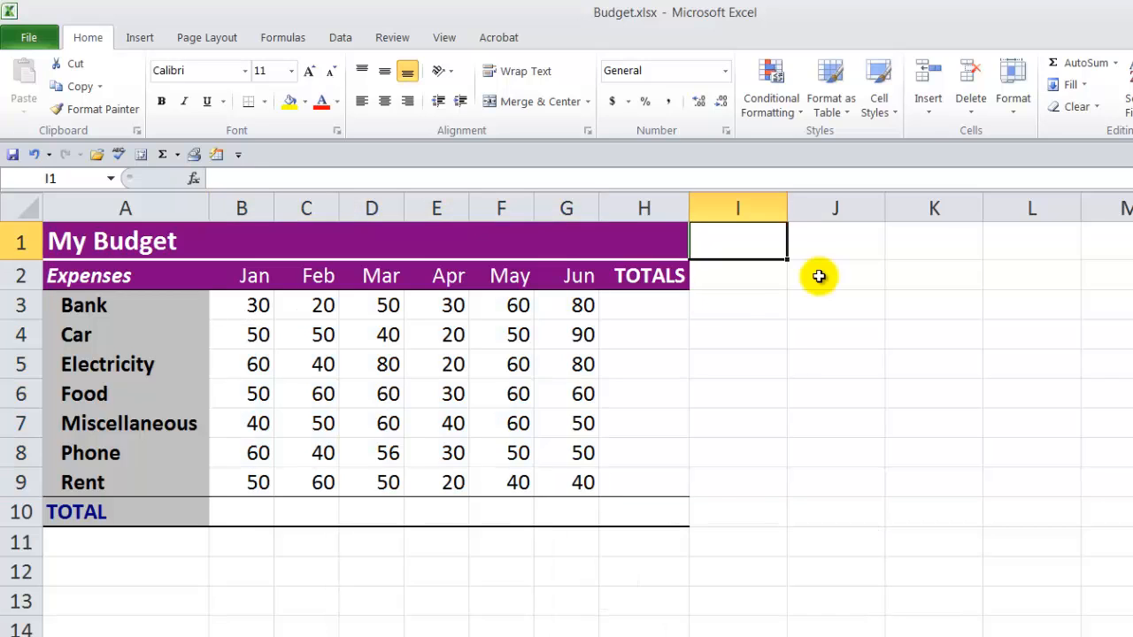
click(864, 254)
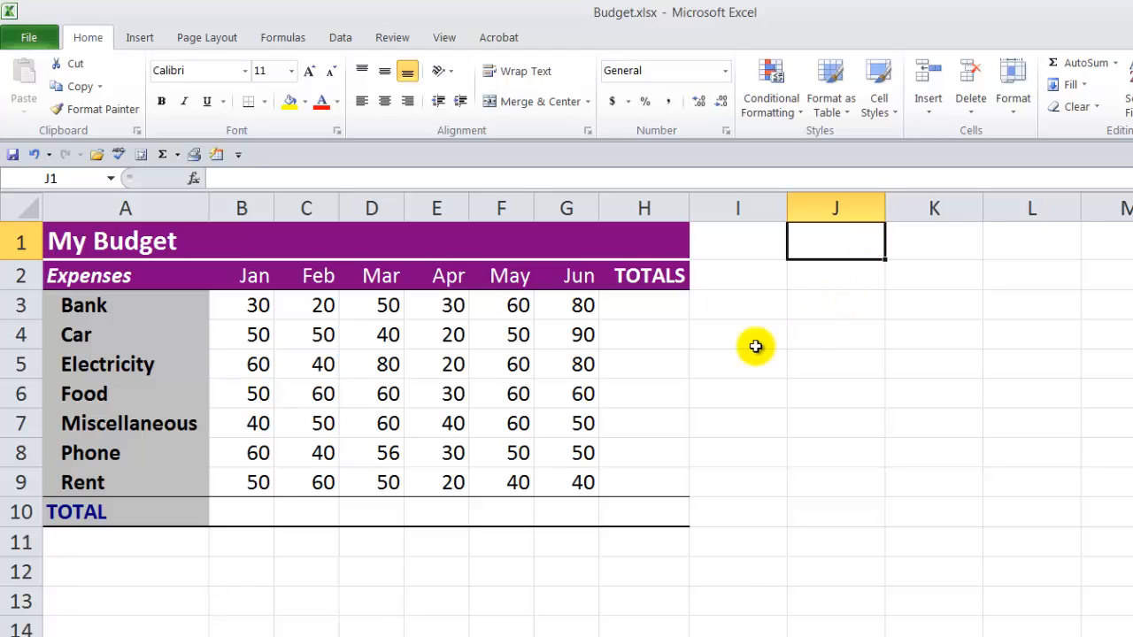
Step: Total the January expenses in cell B10 with AutoSum over B3:B9
drag(249, 311, 245, 491)
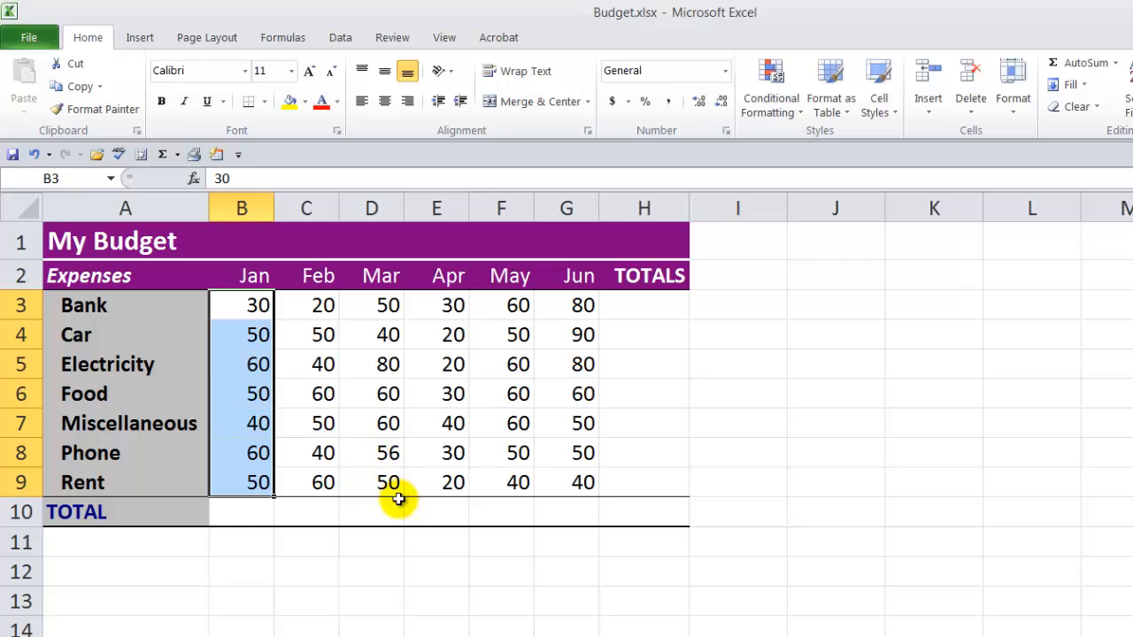
click(237, 515)
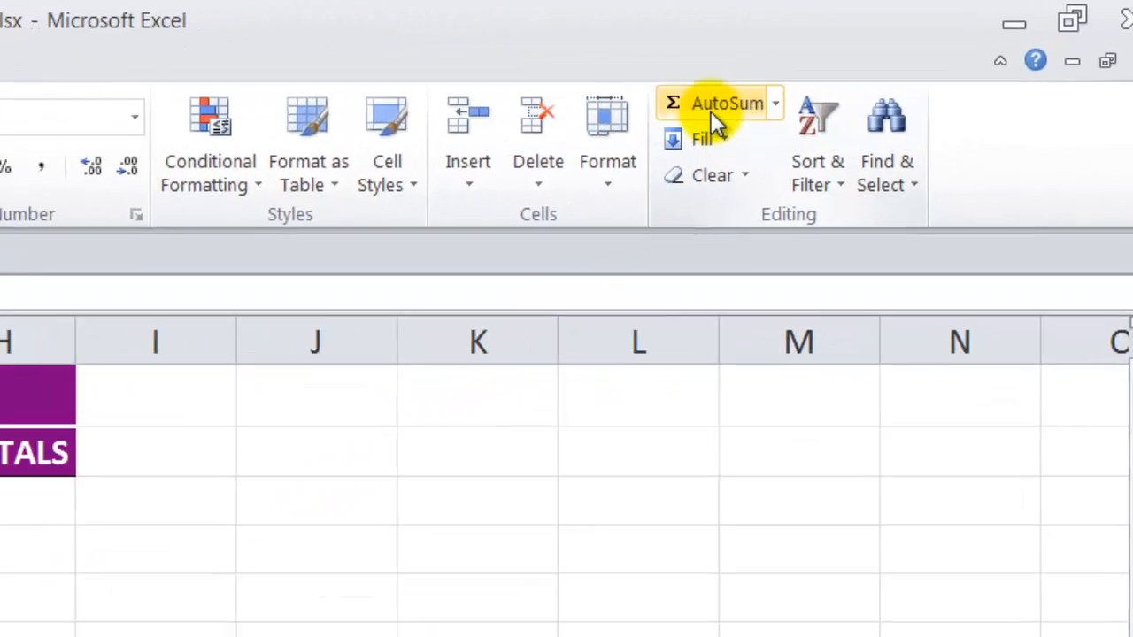
click(710, 111)
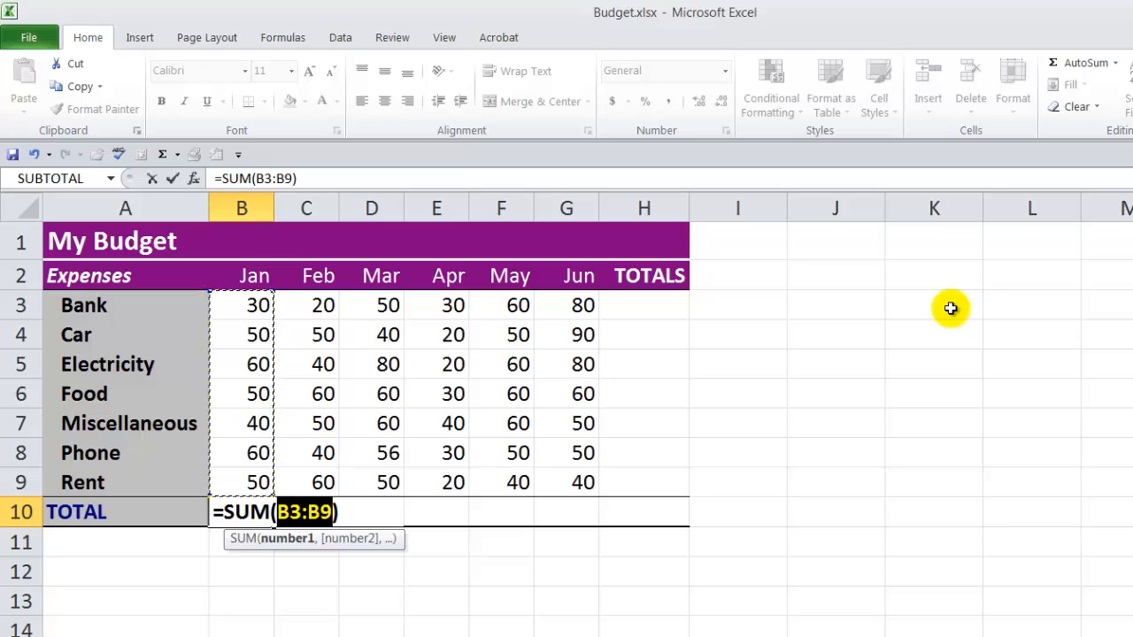
key(Return)
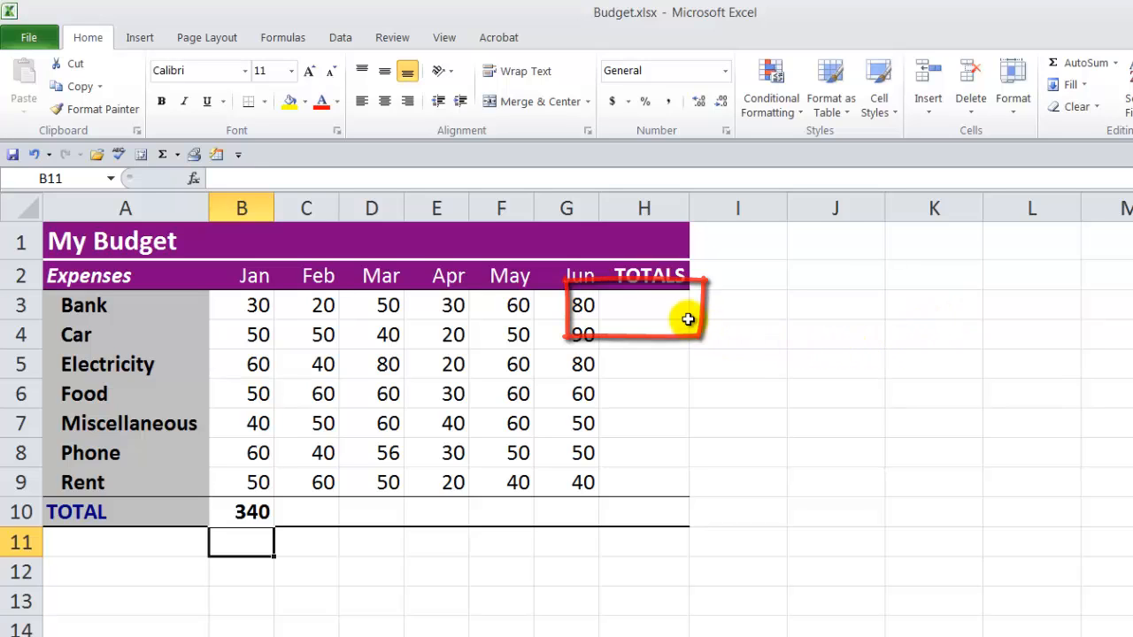
Step: Total the Bank expenses from January to June in cell H3 with AutoSum over B3:G3
click(645, 305)
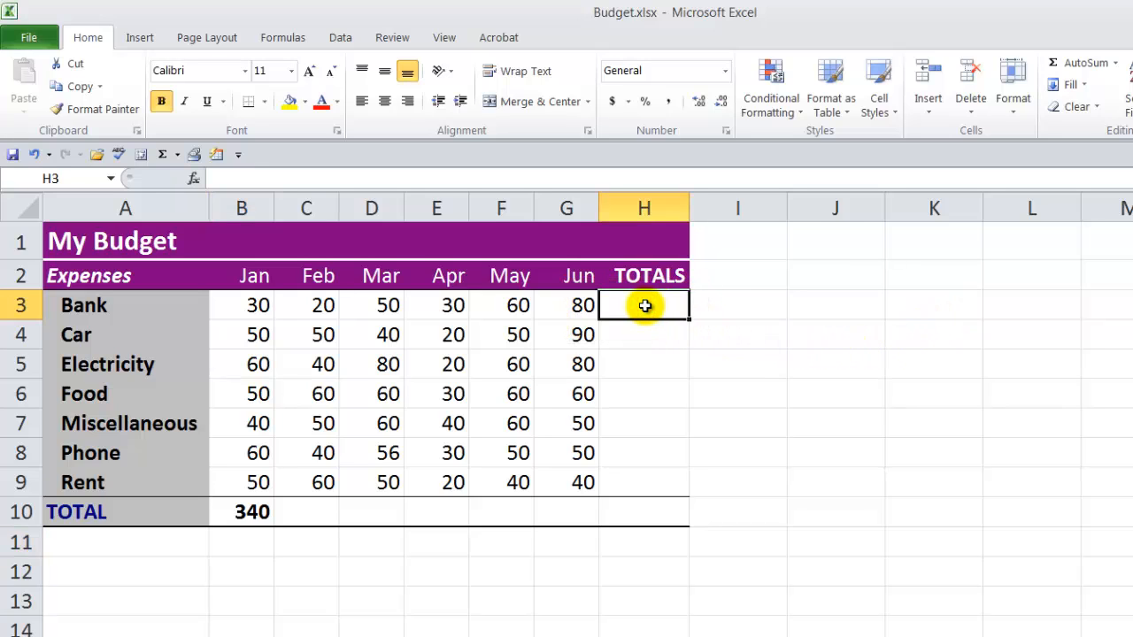
click(1069, 69)
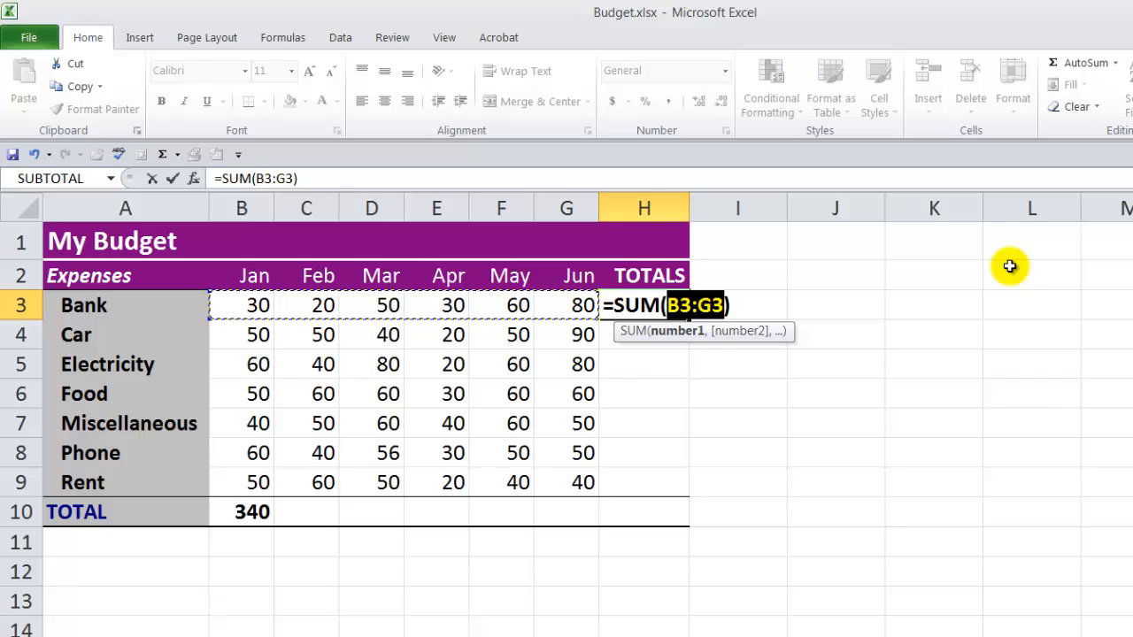
key(Return)
Step: Clear the January total in B10 and re-enter it as an automatic sum of B3:B9
click(241, 512)
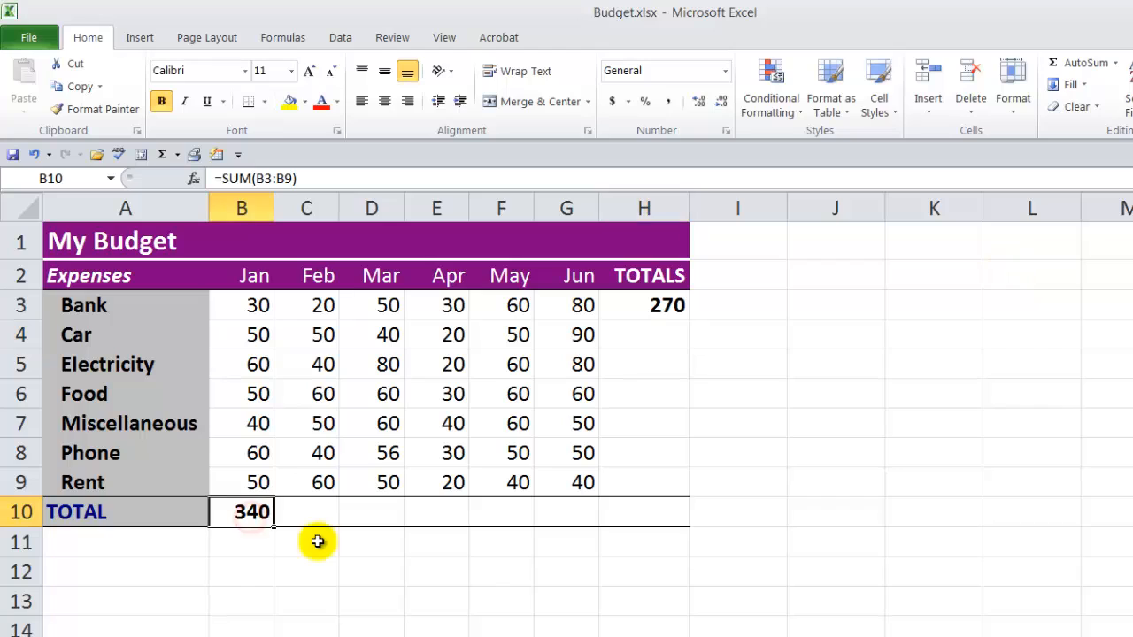
key(Delete)
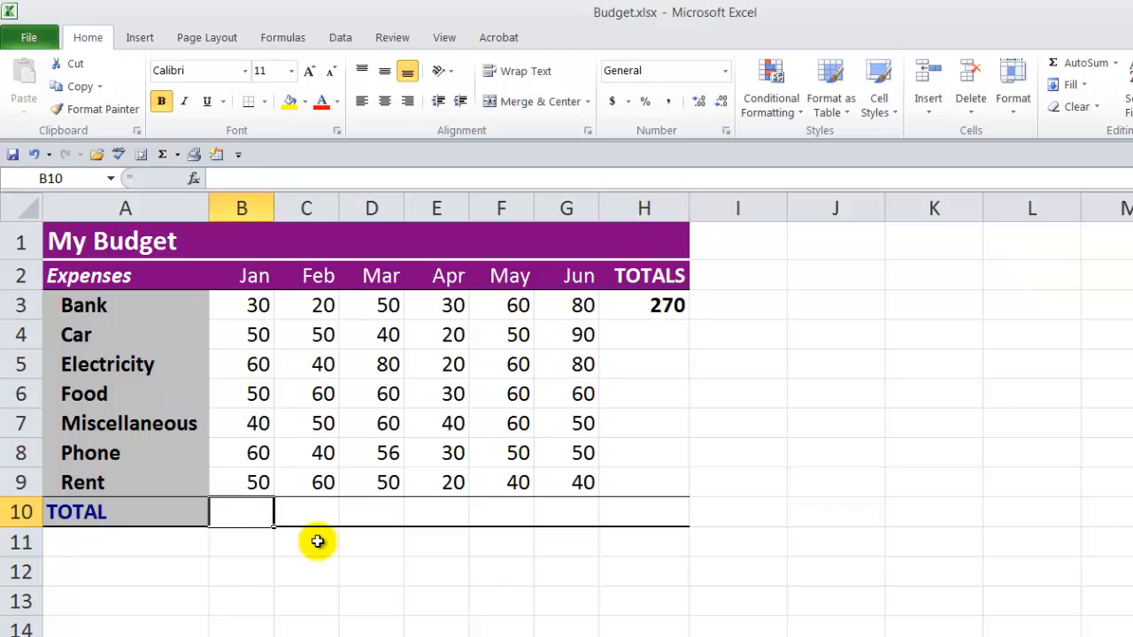
click(366, 553)
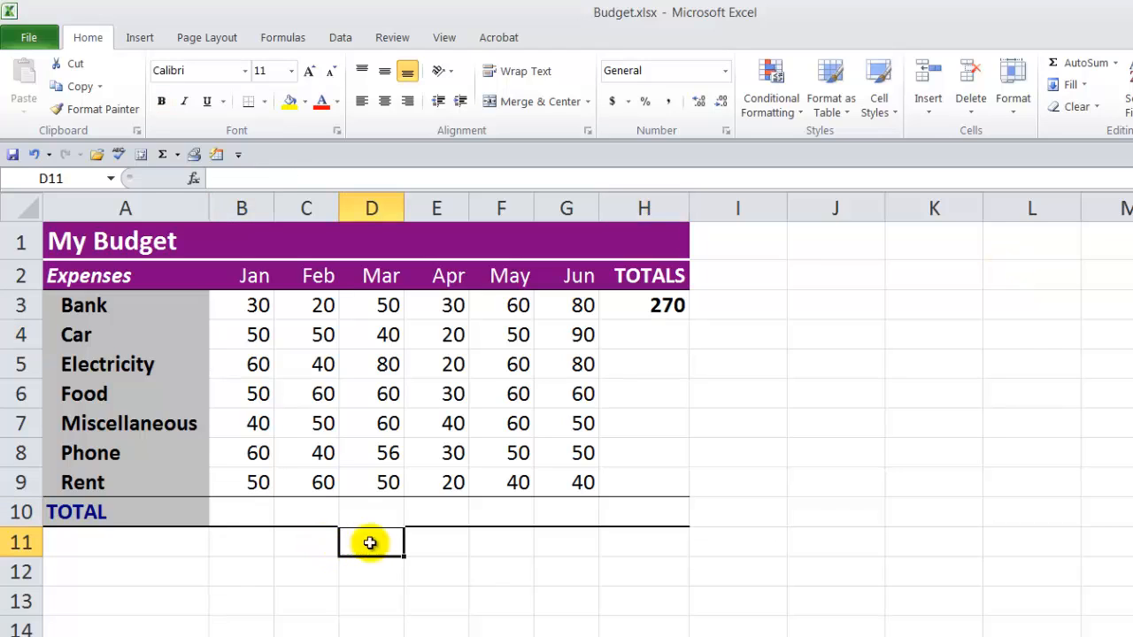
click(243, 509)
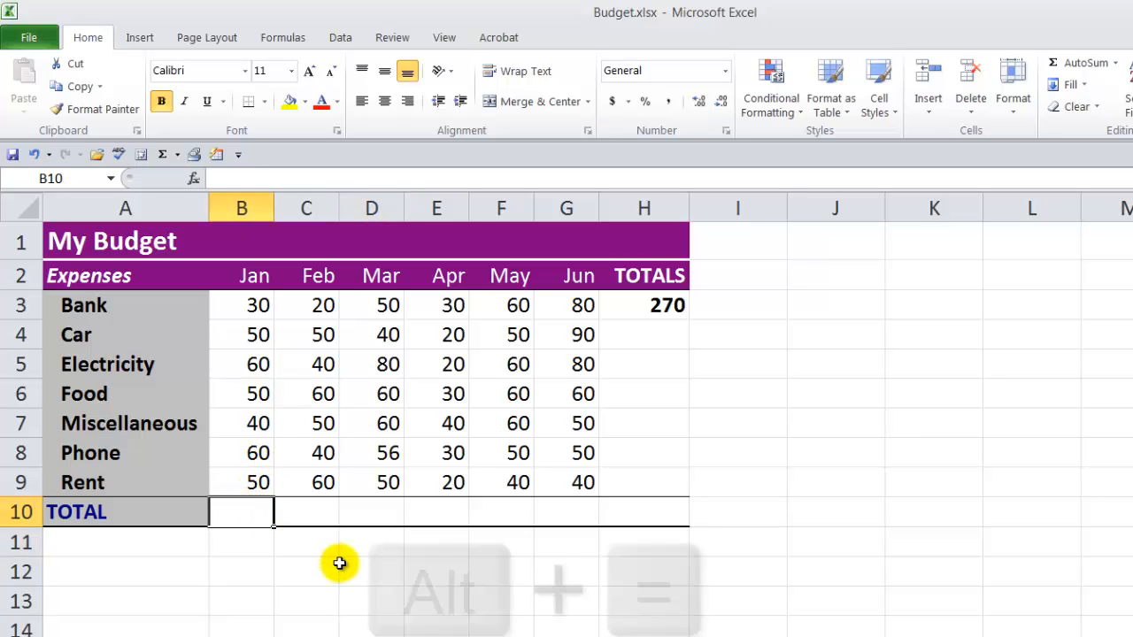
key(alt+equal)
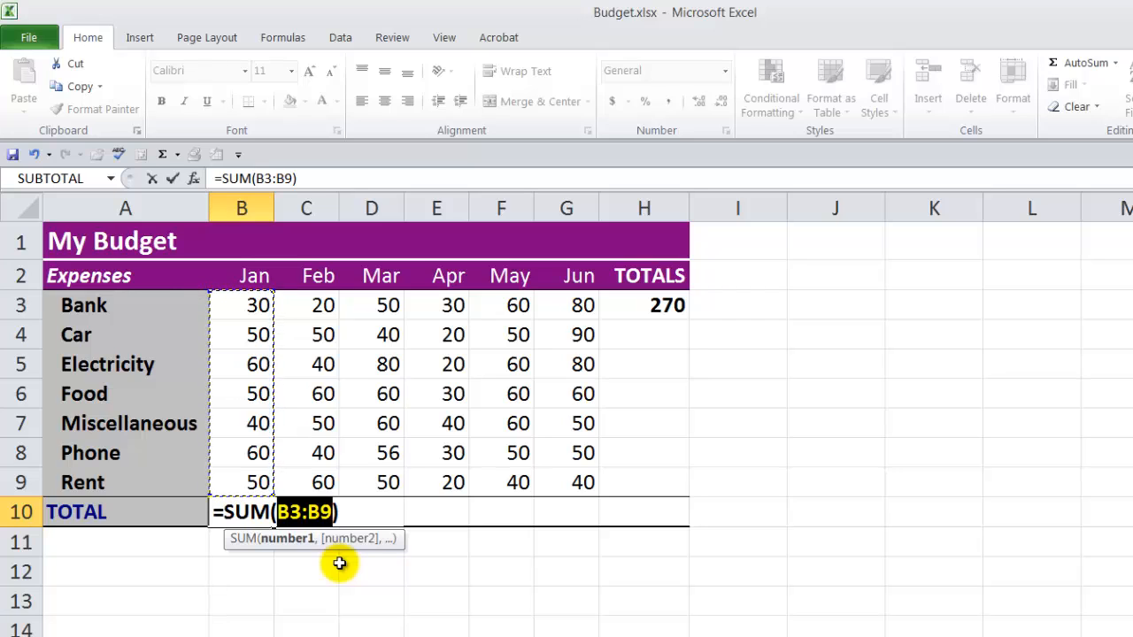
key(Return)
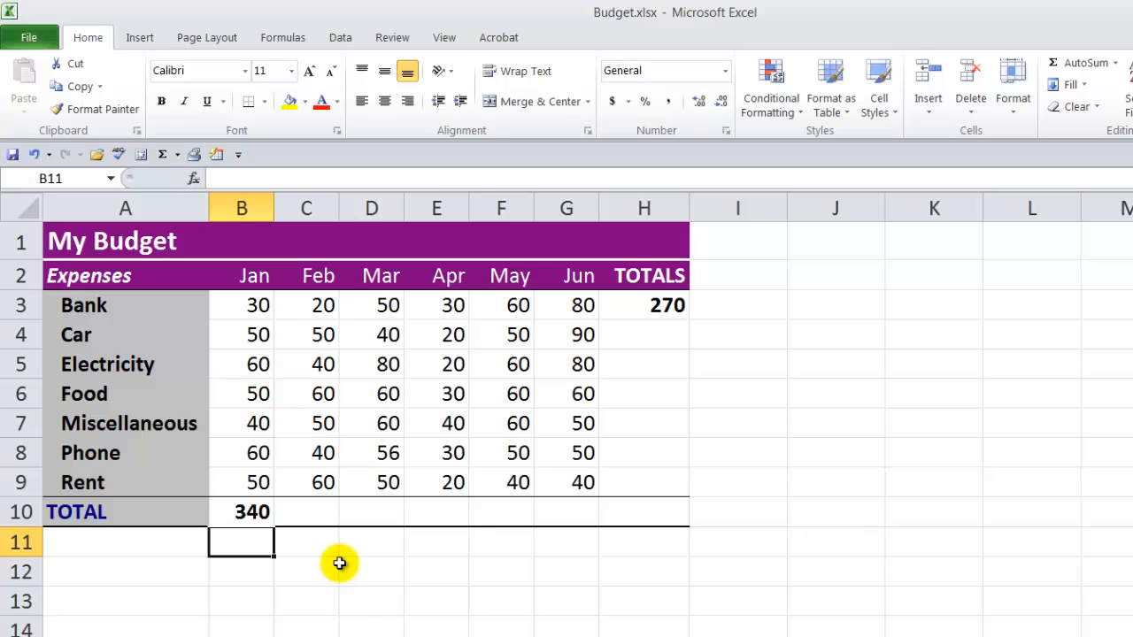
click(877, 565)
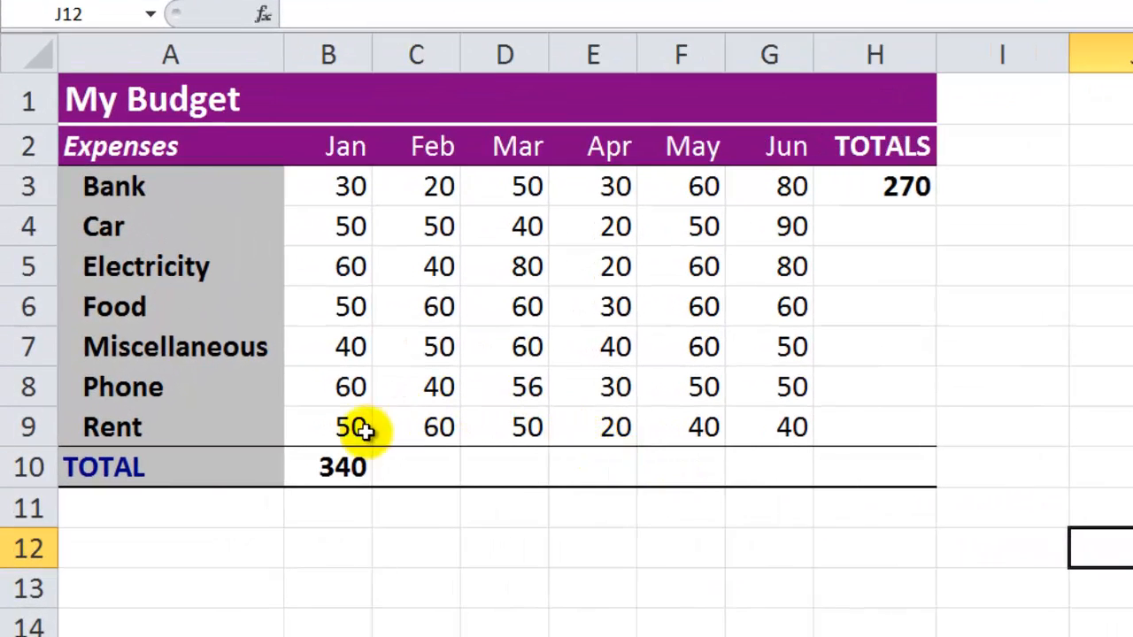
Step: Fill the January total formula from B10 across to H10 and the Bank total formula from H3 down to H9
click(327, 465)
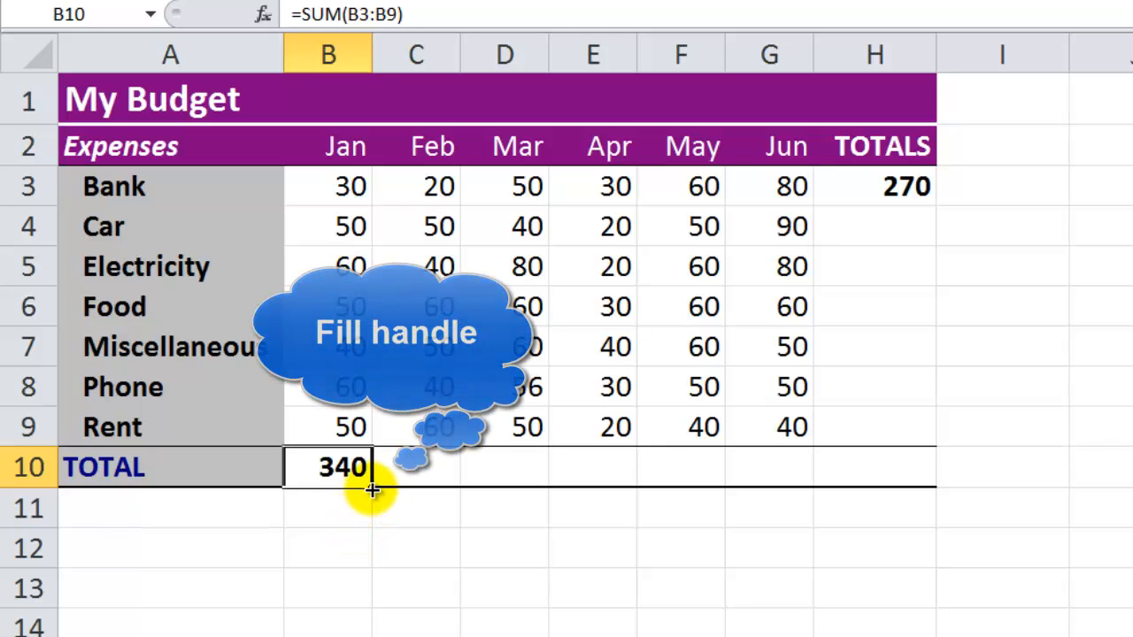
drag(372, 487, 916, 501)
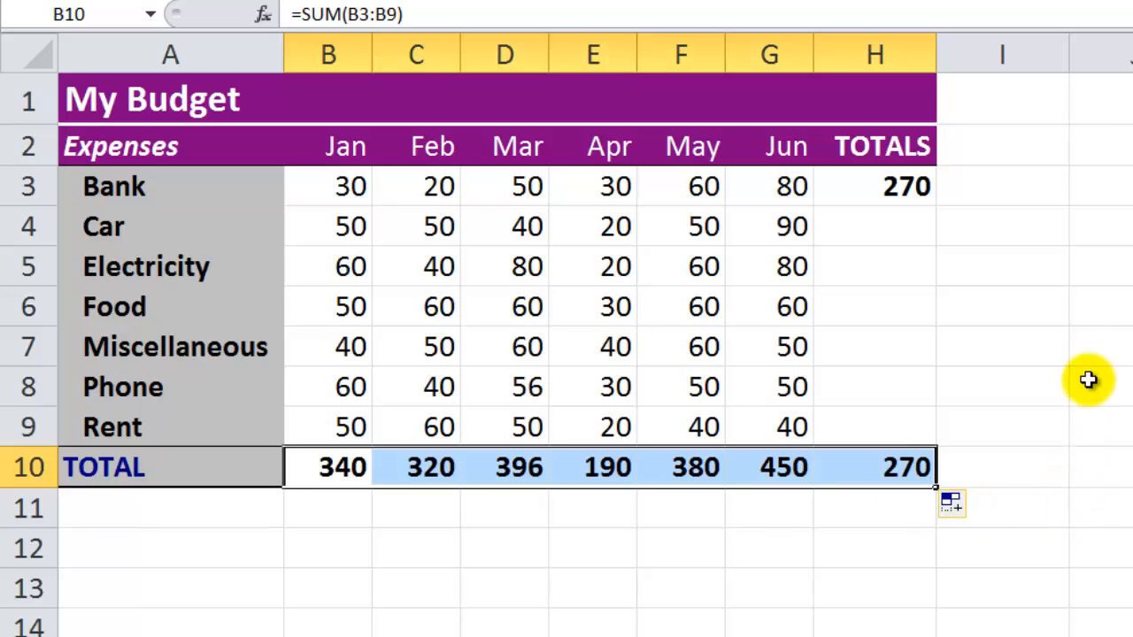
click(868, 186)
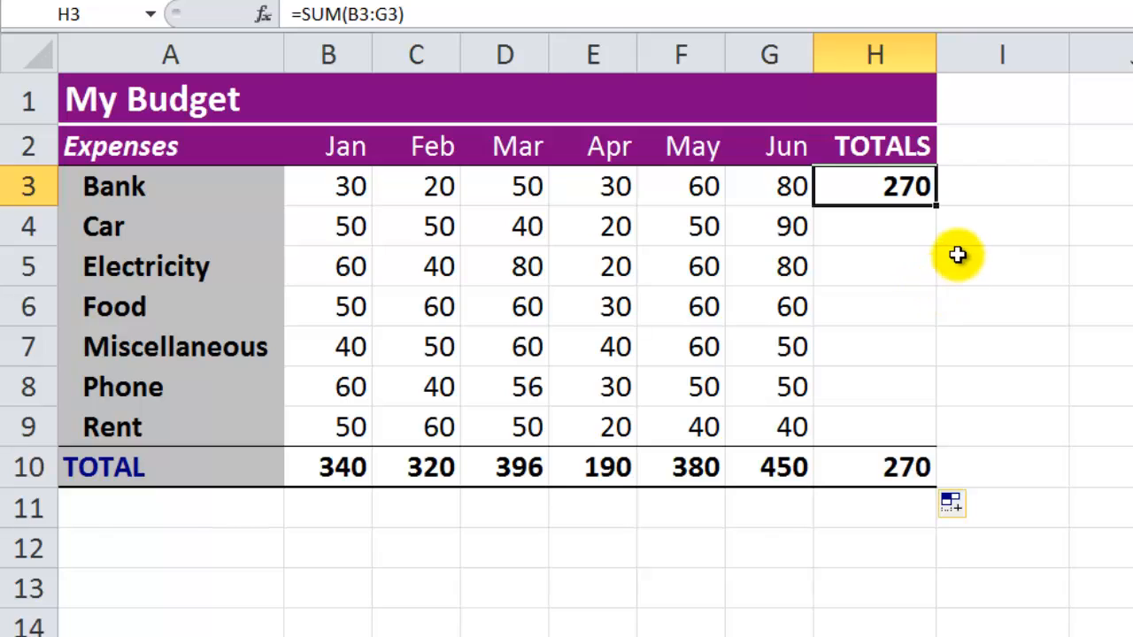
double_click(935, 207)
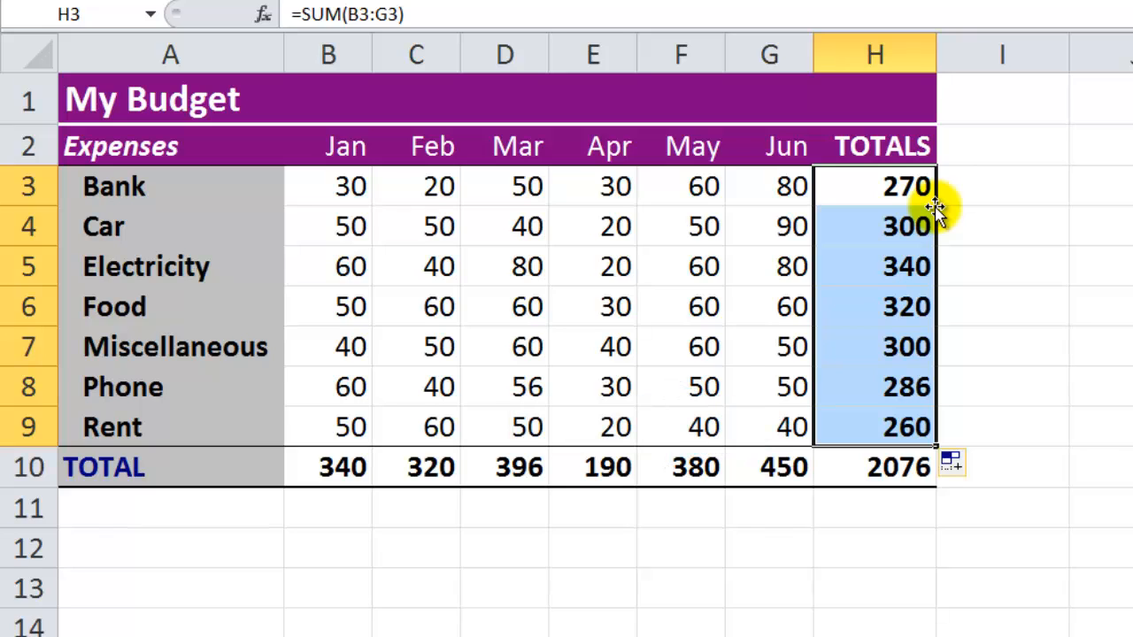
Step: Clear the filled totals in H4:H10 and C10:G10, keeping the formulas in B10 and H3
drag(890, 225, 897, 467)
key(Delete)
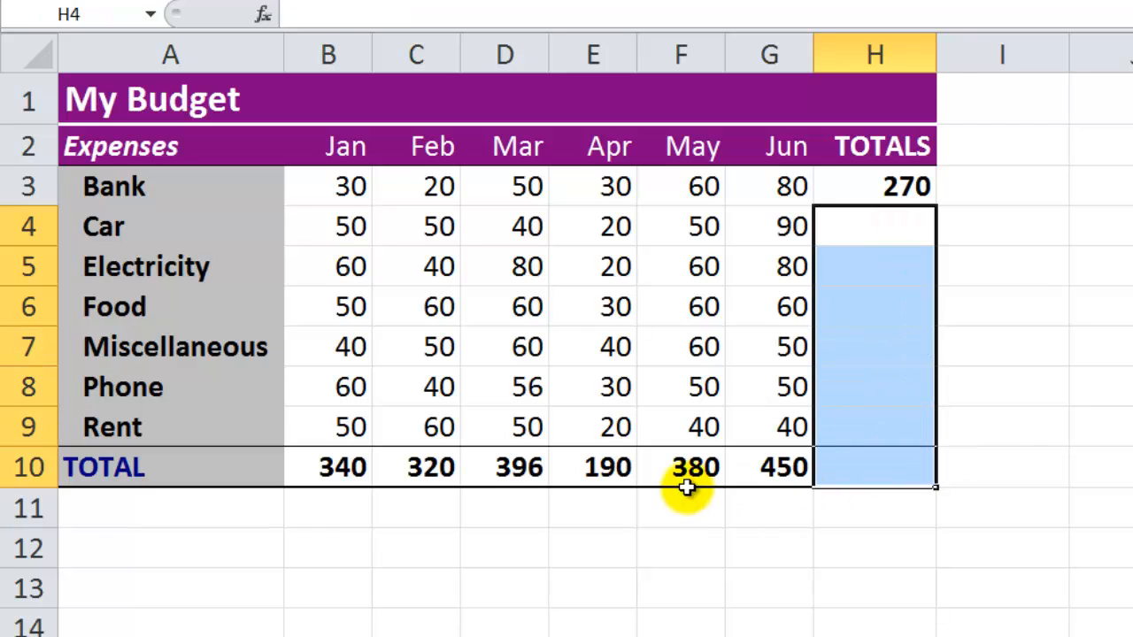
drag(422, 473, 745, 472)
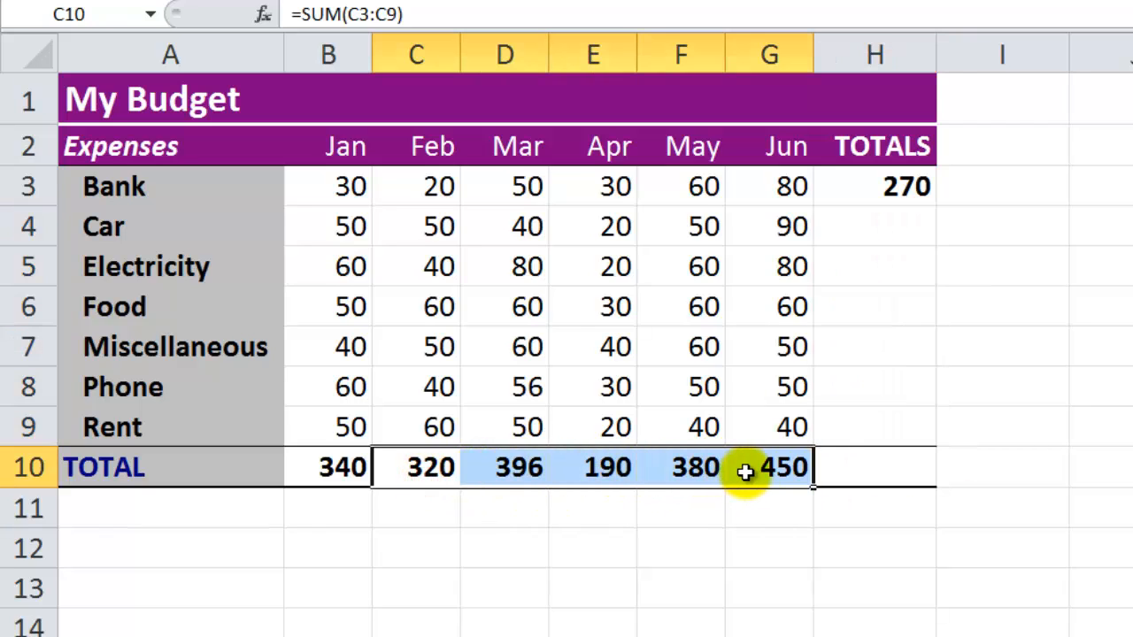
key(Delete)
click(663, 567)
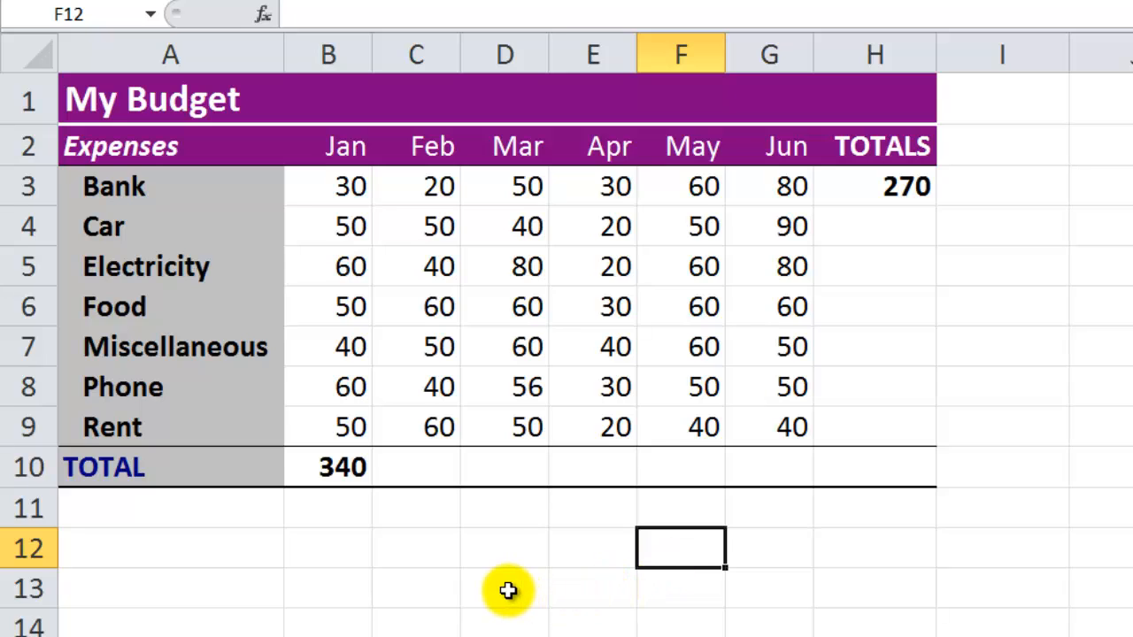
Step: Copy the January total formula from B10 and paste it into C10:H10
key(Left)
key(Left)
key(Left)
key(Left)
key(Up)
key(Up)
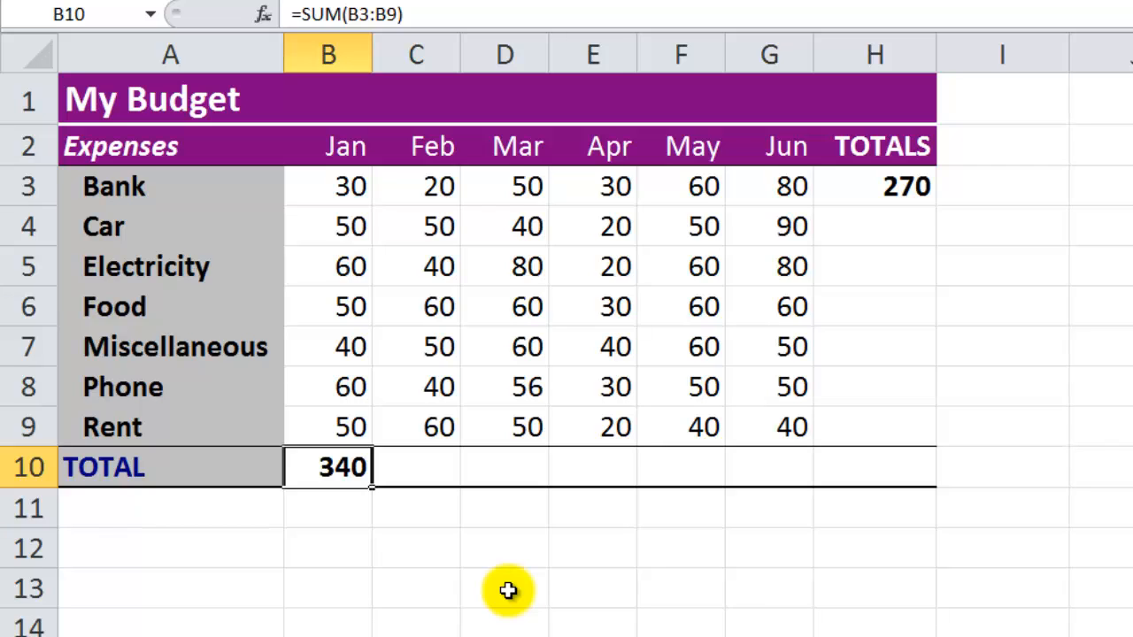
key(ctrl+c)
key(Right)
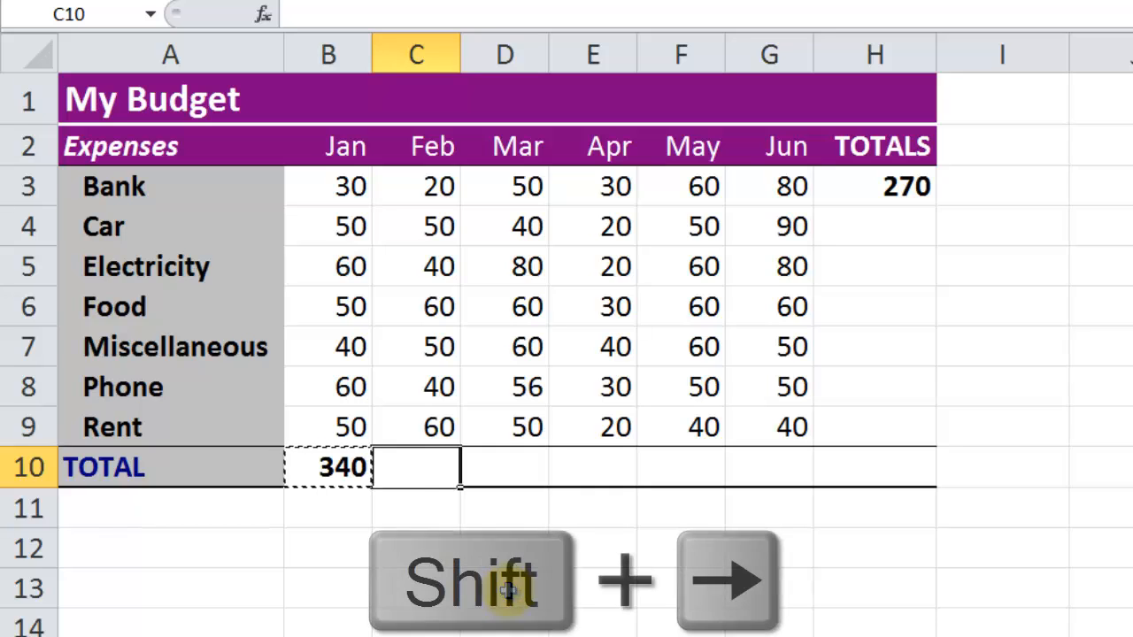
key(shift+Right)
key(shift+Right)
key(shift+Right)
key(shift+Right)
key(shift+Right)
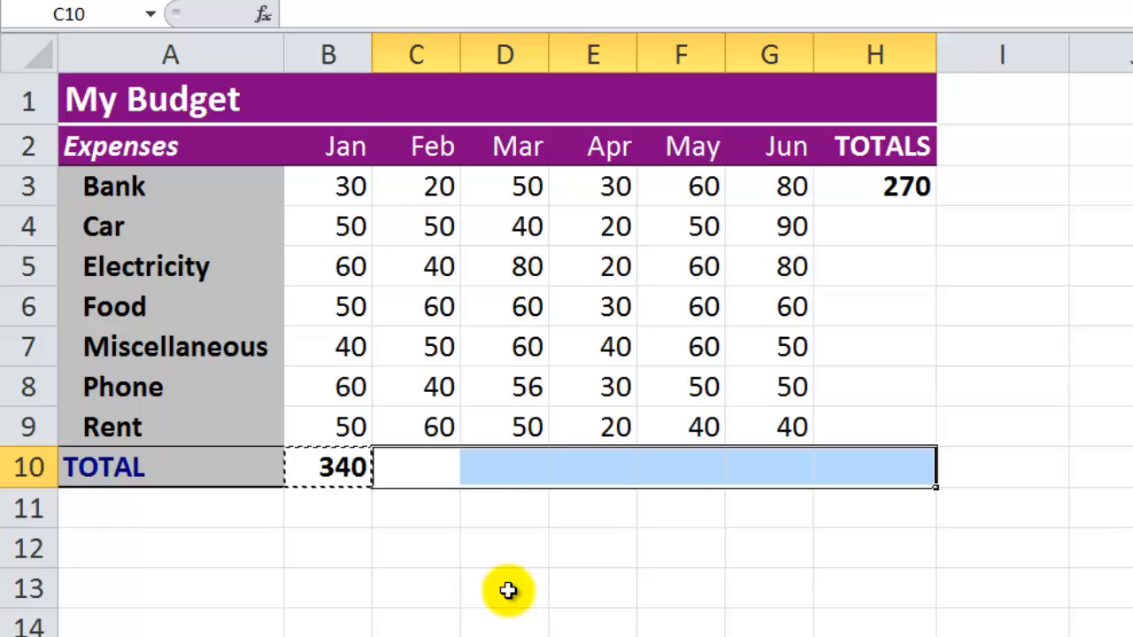
key(ctrl+v)
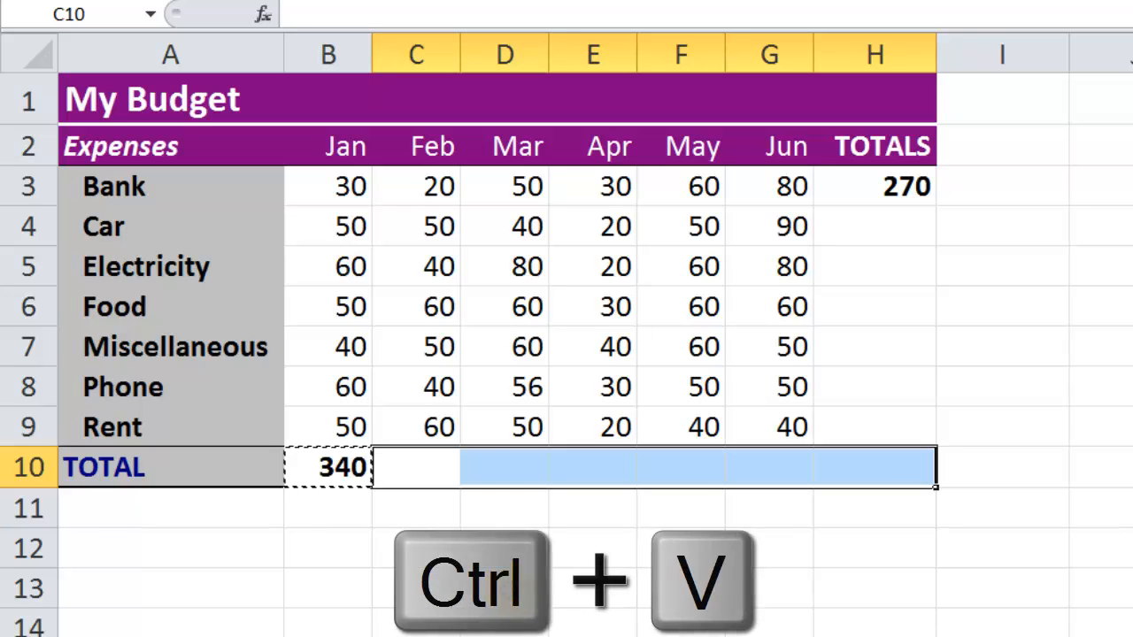
key(Return)
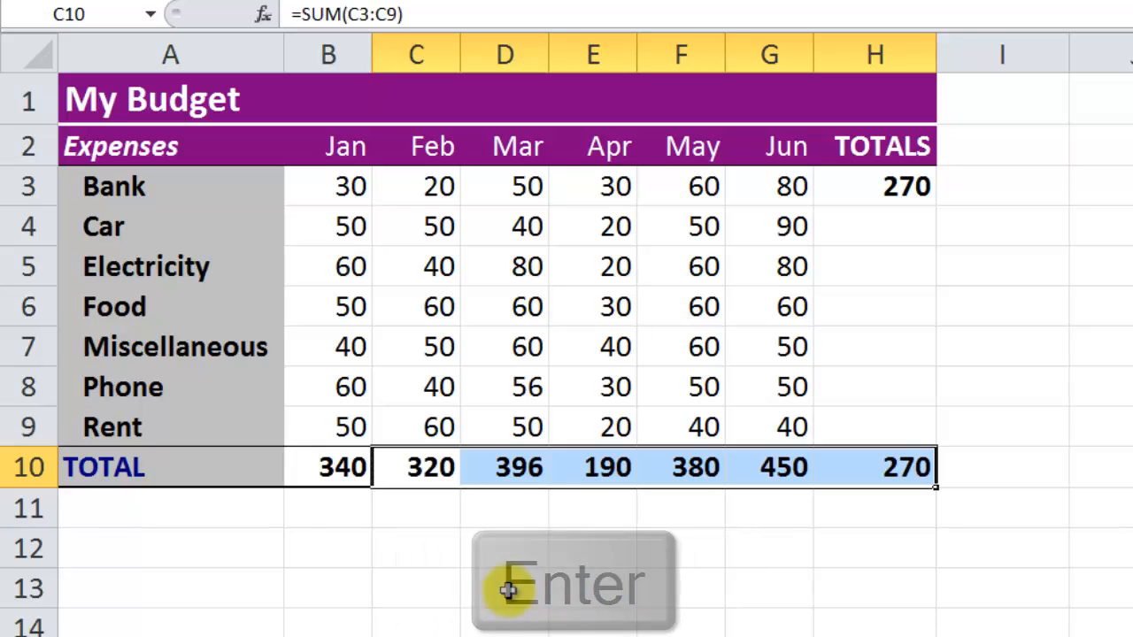
Step: Copy the Bank total formula from H3 and paste it into H4:H9
click(892, 200)
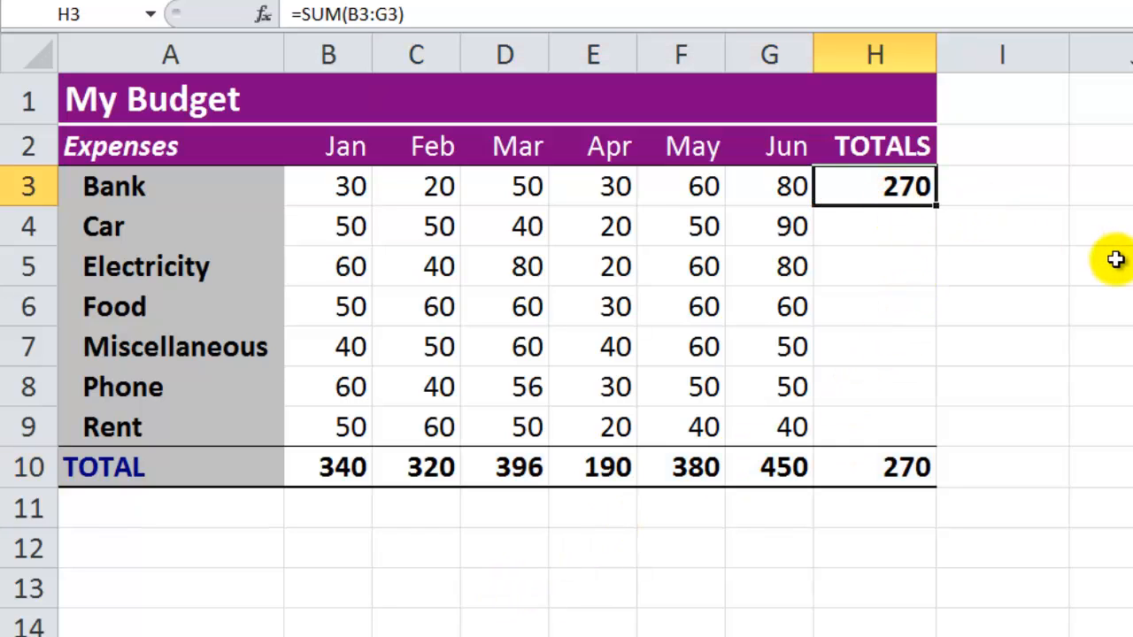
key(Down)
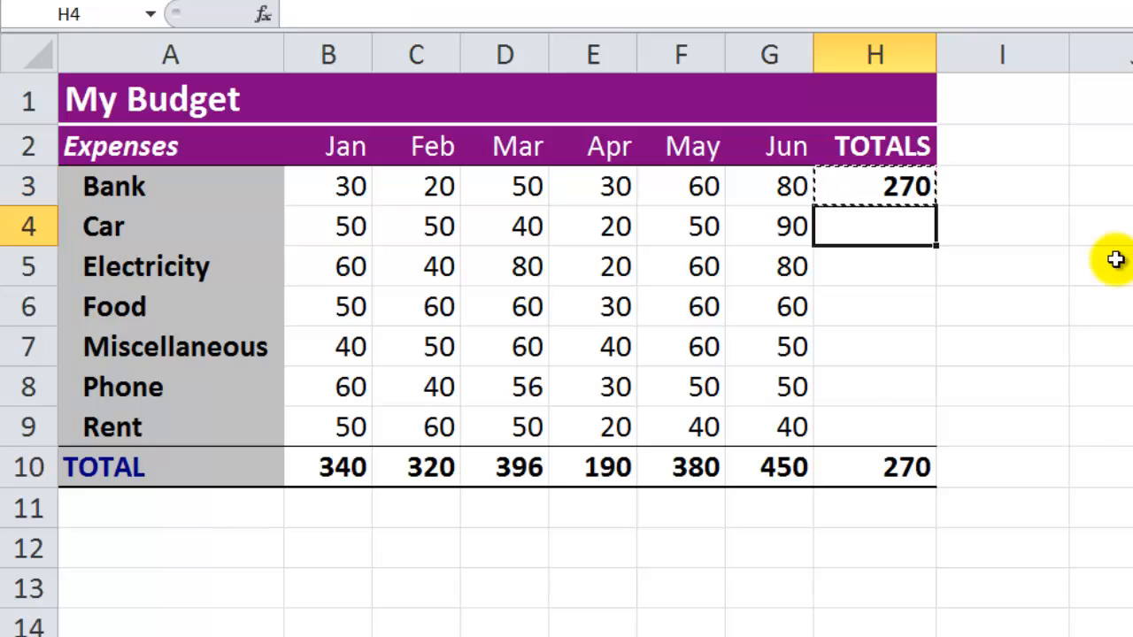
key(shift+Down)
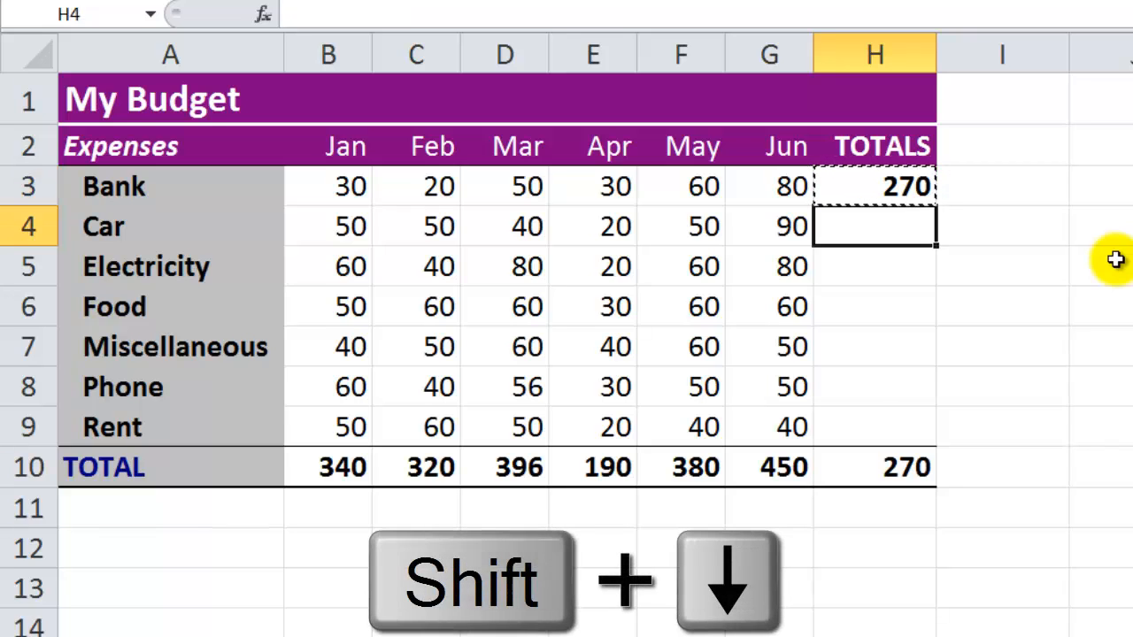
key(shift+Down)
key(shift+Down)
key(shift+Down)
key(shift+Down)
key(shift+Down)
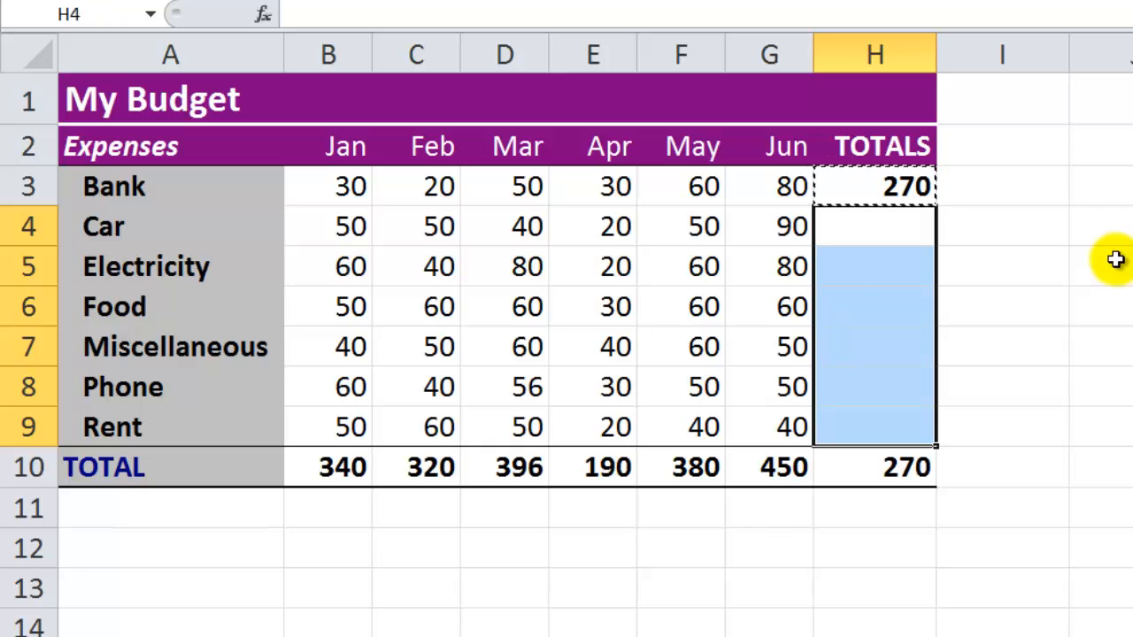
key(Return)
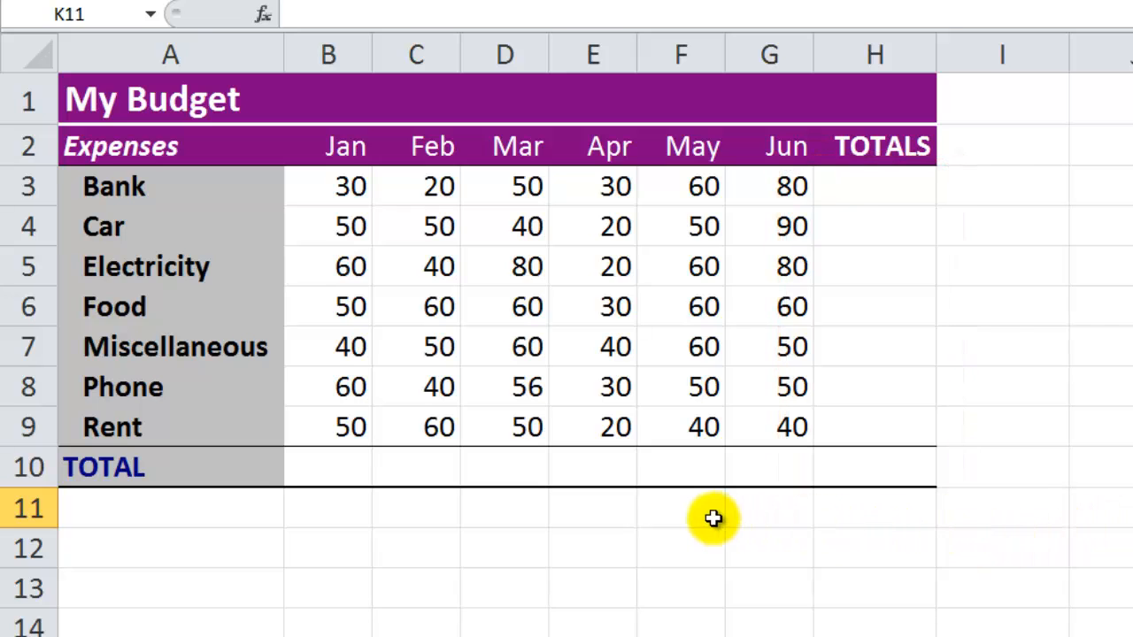
Step: Add all row and column totals at once by applying AutoSum to the range B3:H10
drag(330, 186, 762, 426)
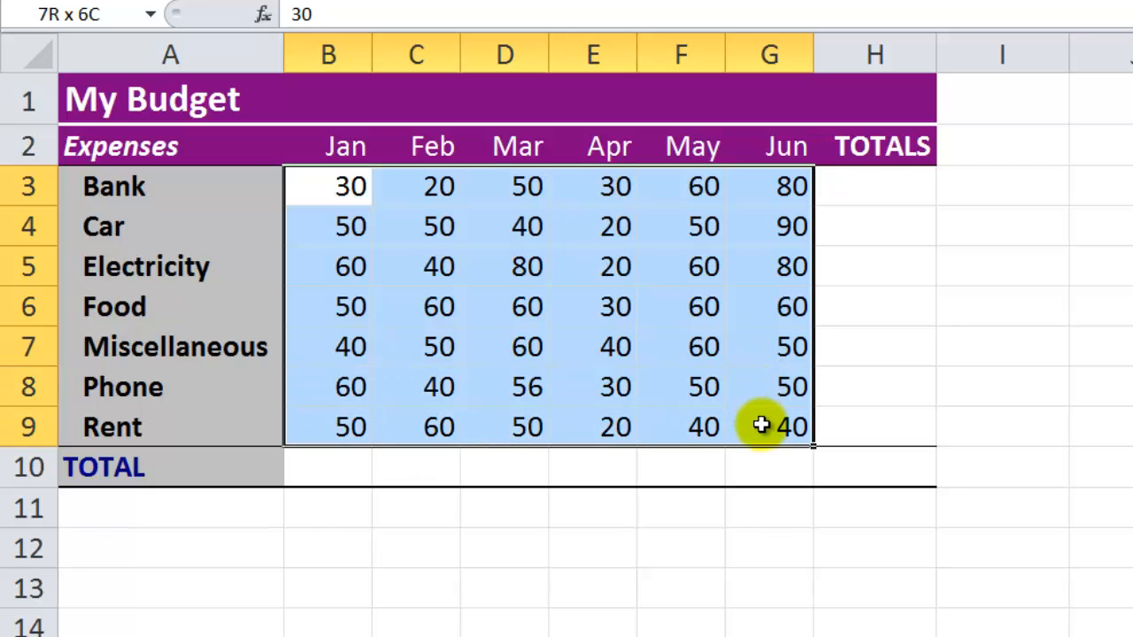
drag(761, 426, 847, 455)
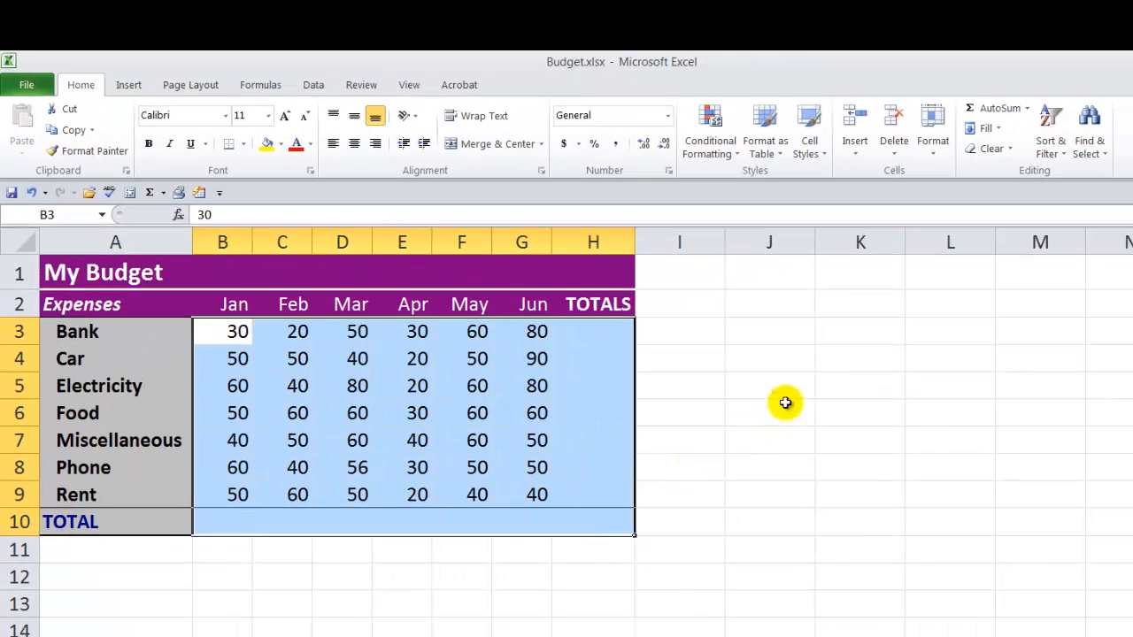
click(996, 108)
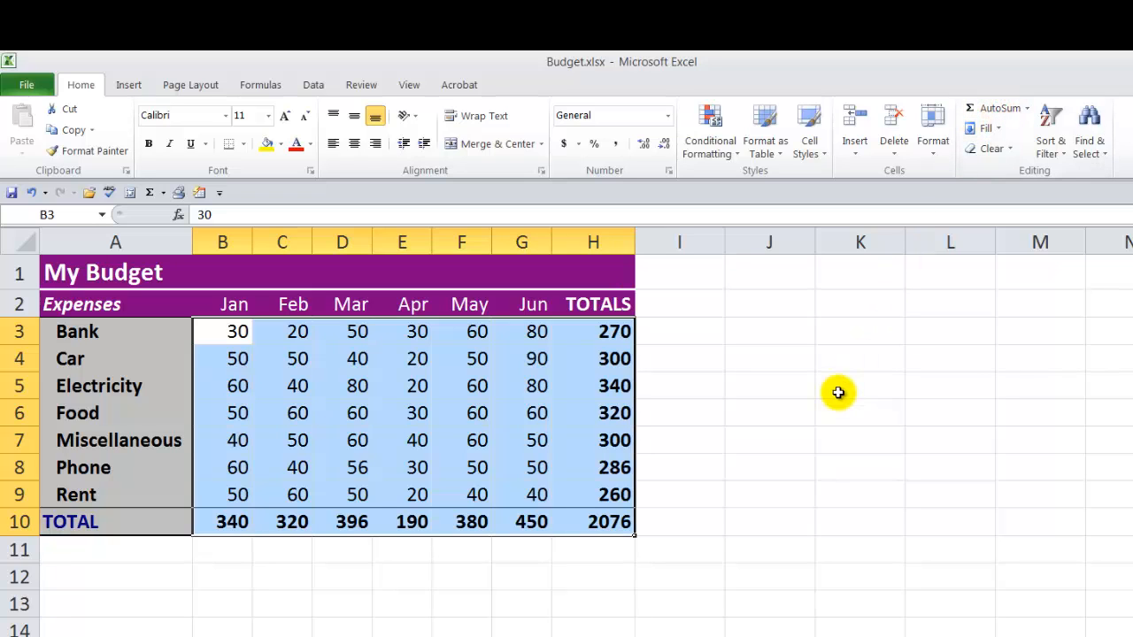